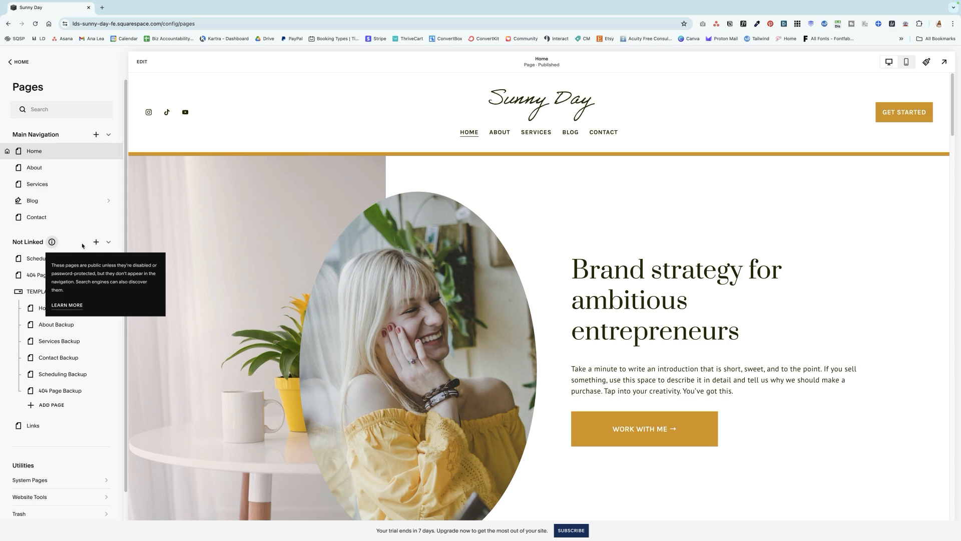
# Add a blank page named "Landing Page" to the Not Linked section
pyautogui.click(96, 242)
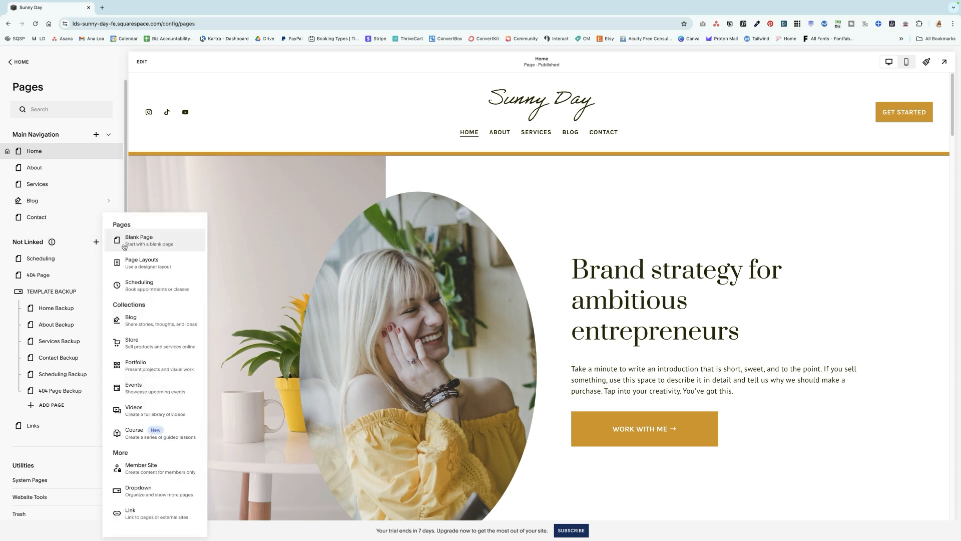
pyautogui.click(141, 243)
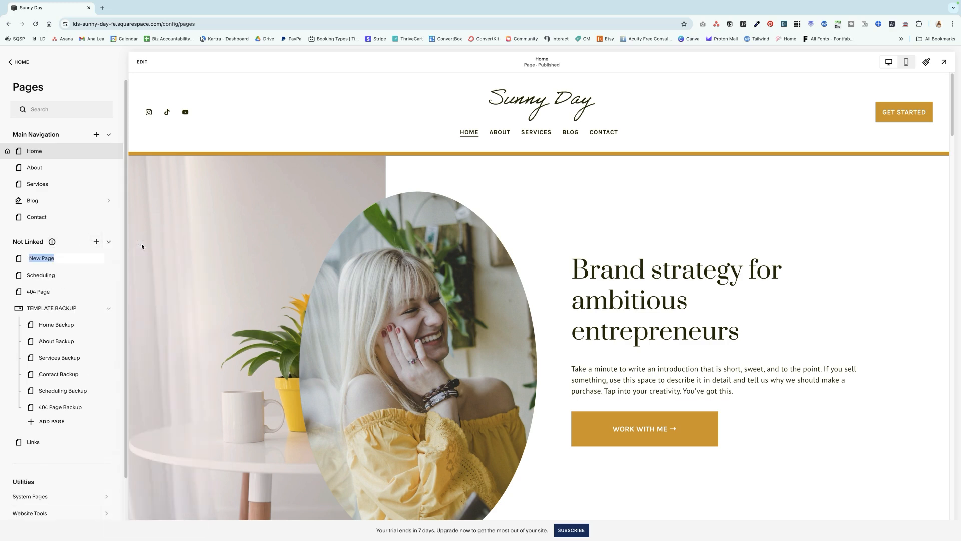
pyautogui.write('Landing')
pyautogui.press('Return')
# Open the landing page for editing and add a blank section to it
pyautogui.click(142, 61)
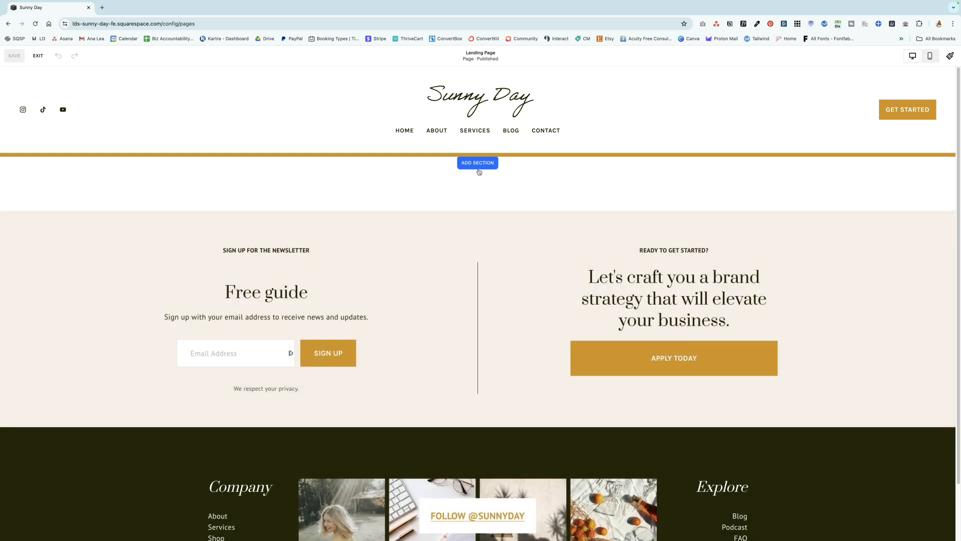
pyautogui.click(477, 163)
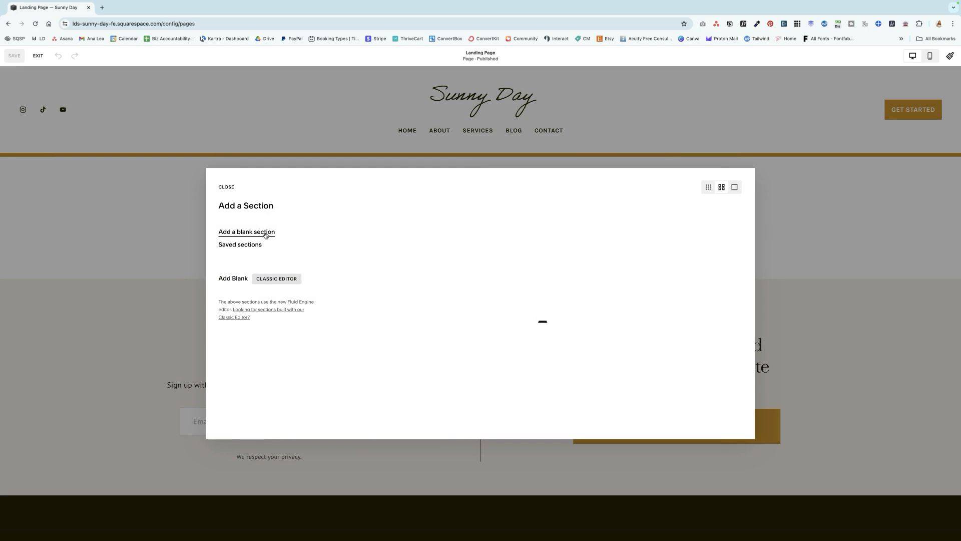
pyautogui.click(265, 232)
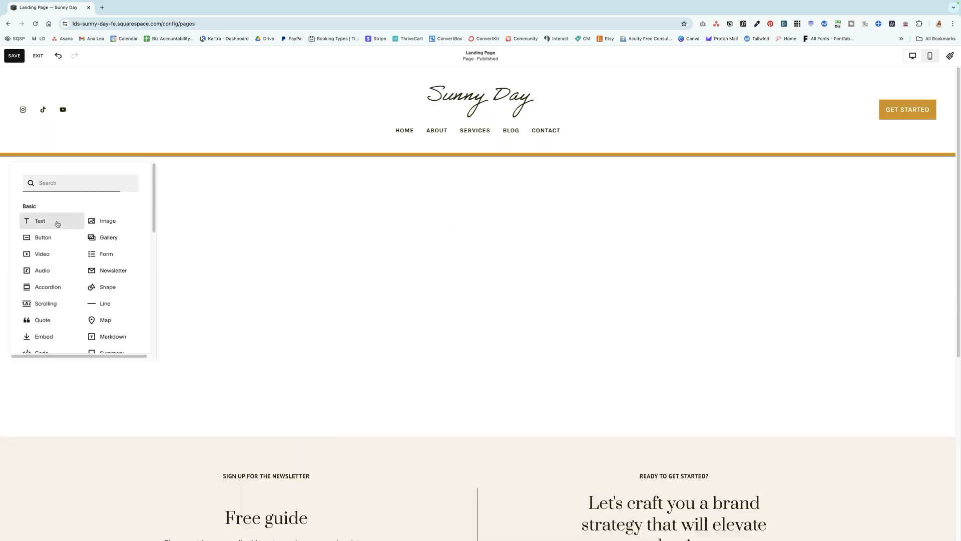
# Add a text block reading "Sign up for my amazing freebie!" and format it as Heading 1
pyautogui.click(58, 221)
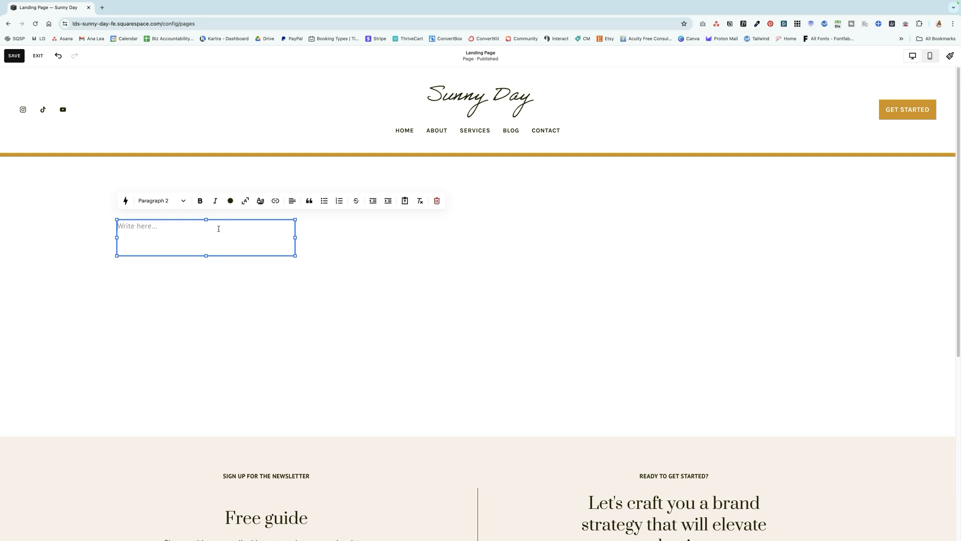
pyautogui.write('Sign up for my amazing freebie!')
pyautogui.press('super+a')
pyautogui.click(183, 201)
pyautogui.click(178, 220)
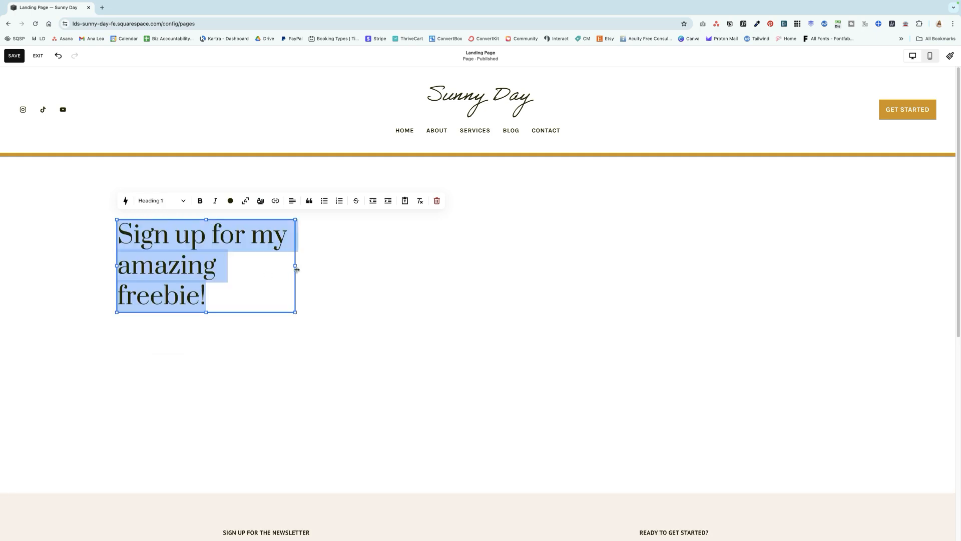
# Widen the text block and add the paragraph "Enter your email address to download it instantly!" below the heading
pyautogui.click(219, 270)
pyautogui.press('Return')
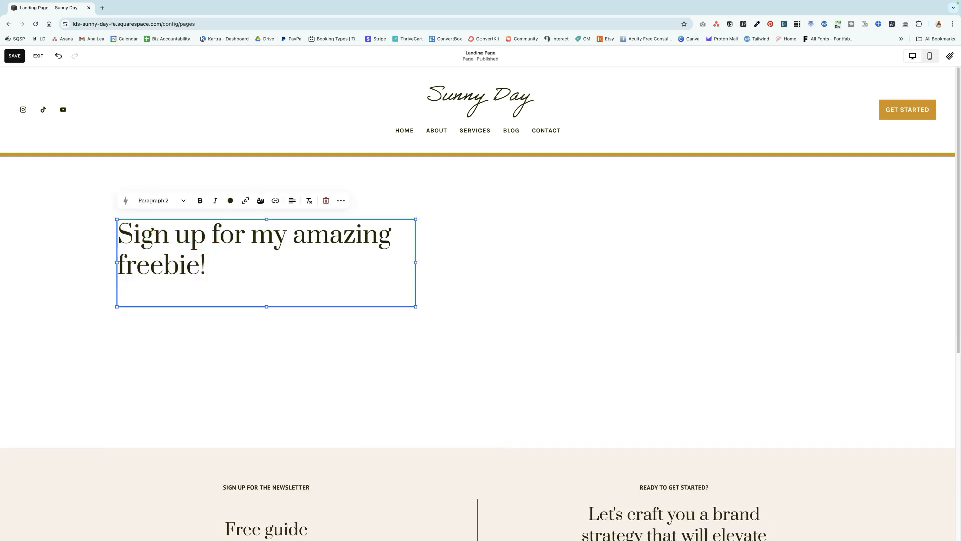
pyautogui.write('Enter your email address to download it ')
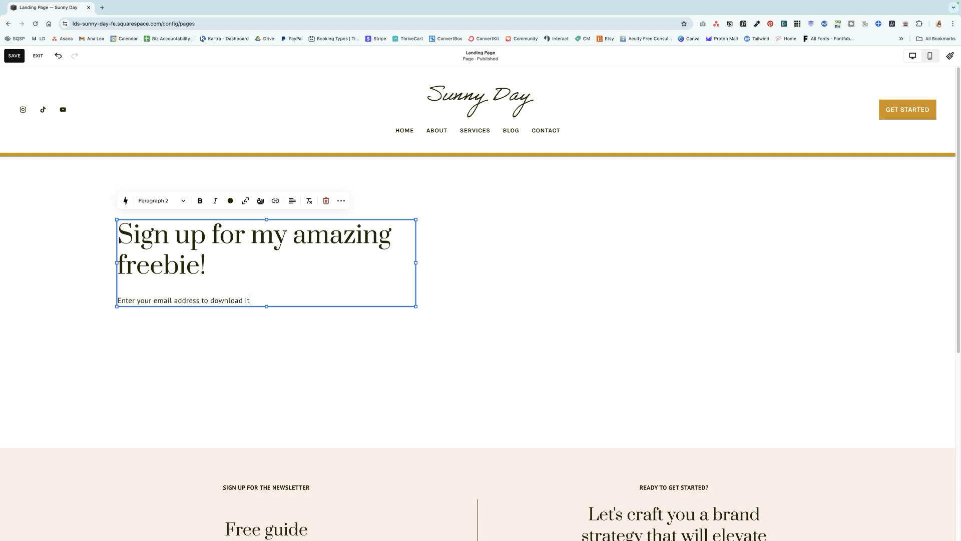
pyautogui.write('instantly!')
# Center-align all text in the block and move the block to the horizontal middle of the section
pyautogui.hotkey('ctrl', 'a')
pyautogui.click(292, 200)
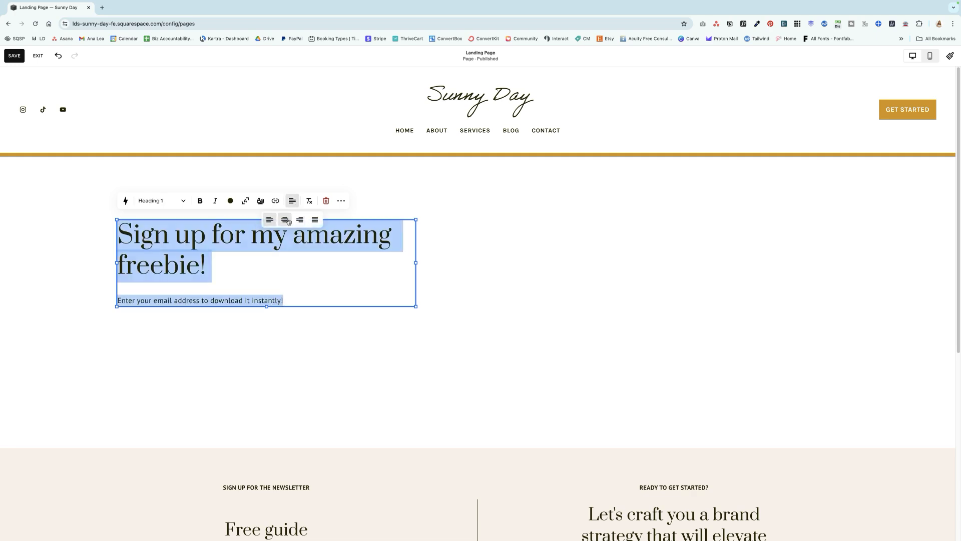
pyautogui.click(285, 222)
pyautogui.click(436, 270)
pyautogui.moveTo(312, 249); pyautogui.dragTo(523, 248)
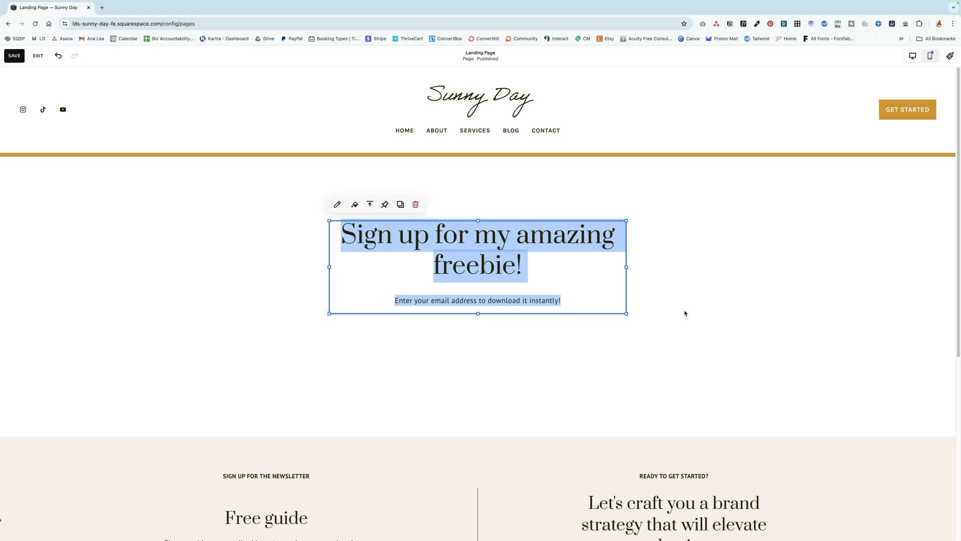
pyautogui.click(685, 313)
# Add a Newsletter block and place it centered directly beneath the heading text
pyautogui.click(36, 174)
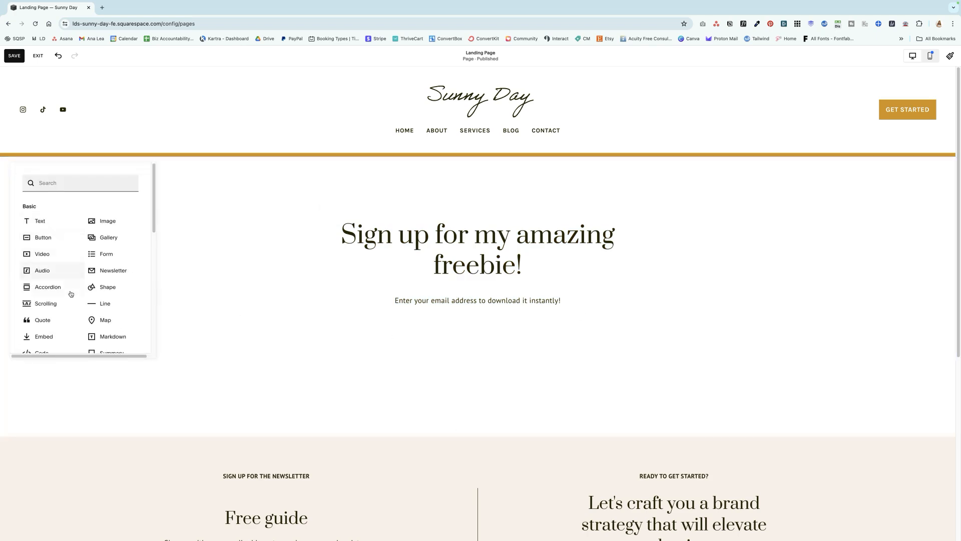
pyautogui.click(110, 270)
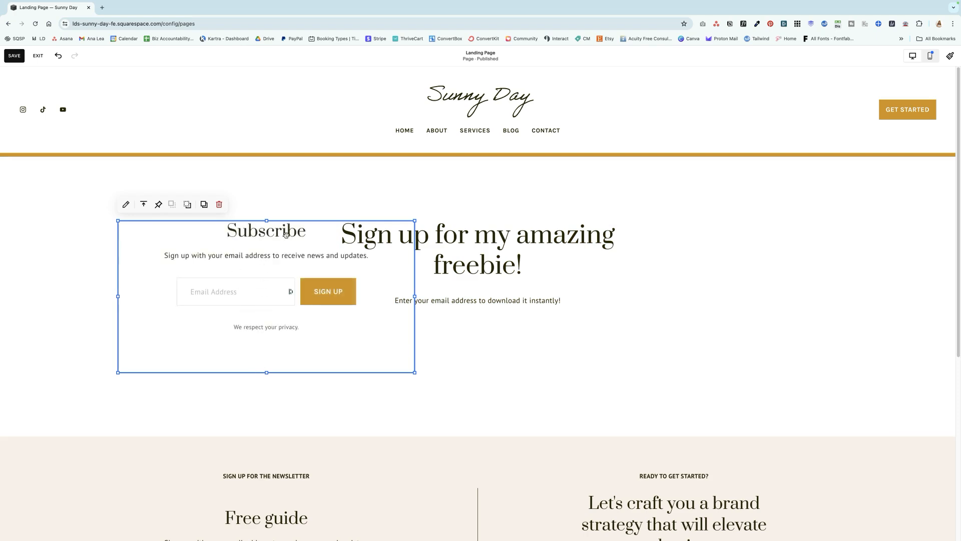
pyautogui.moveTo(274, 233); pyautogui.dragTo(478, 336)
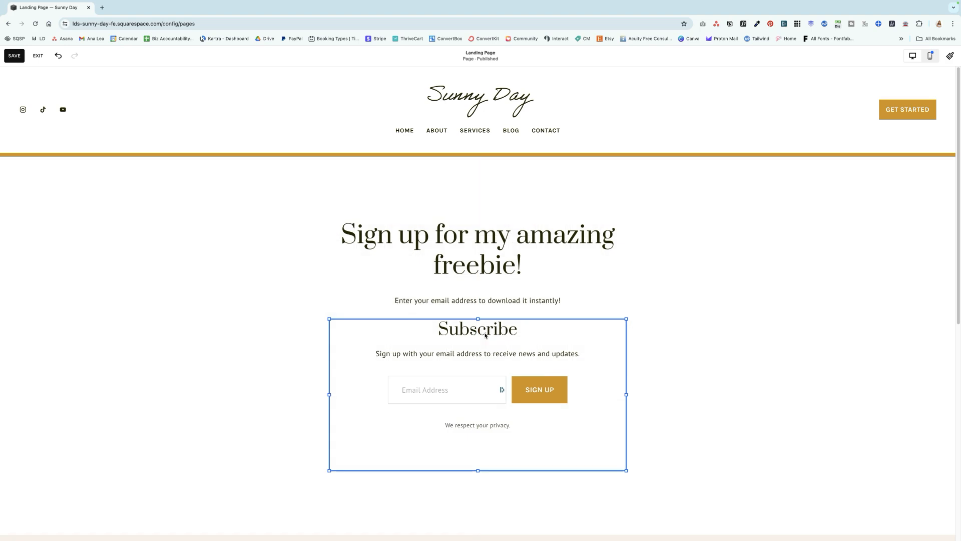
pyautogui.click(109, 234)
pyautogui.click(41, 173)
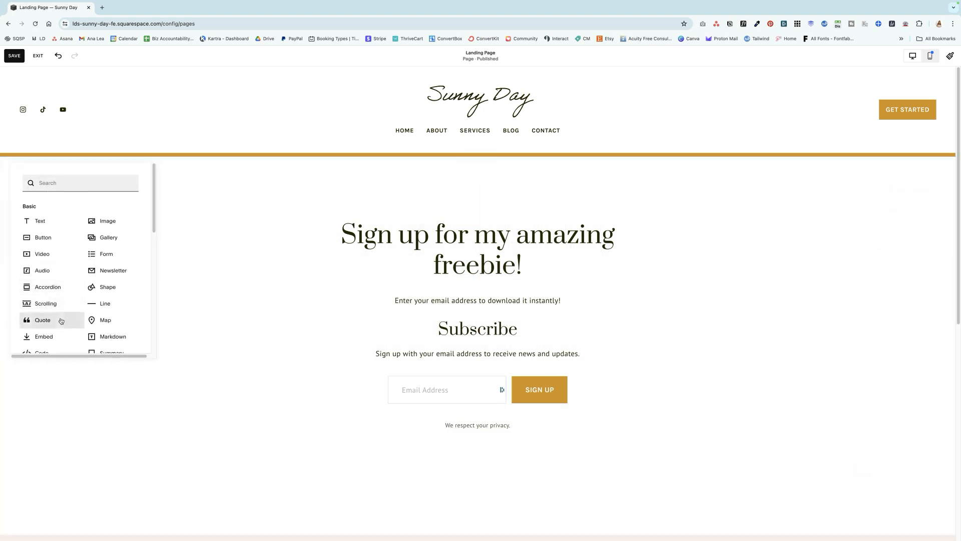
pyautogui.scroll(-2, 58, 301)
pyautogui.click(246, 322)
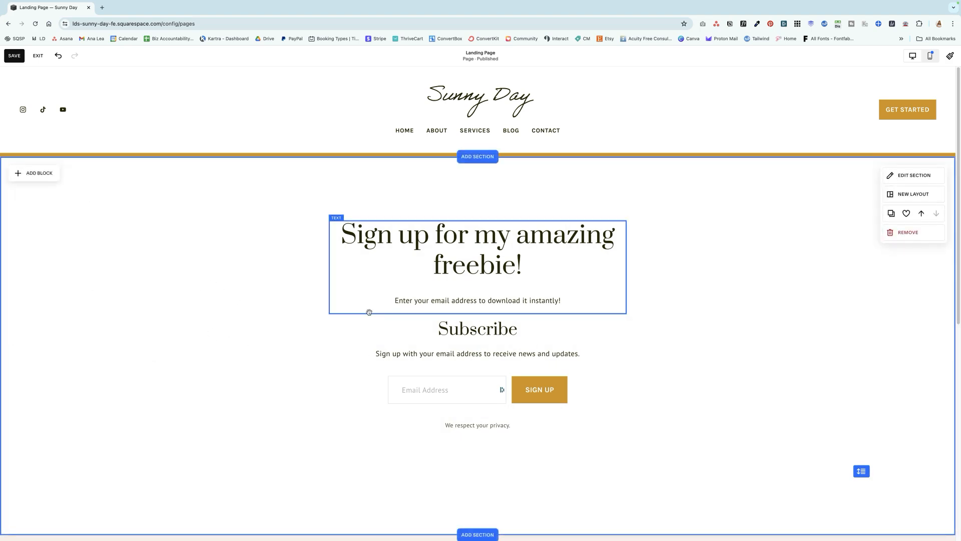
# Open the newsletter block's settings and enter "Freebie Signup Form" as the form name
pyautogui.click(405, 343)
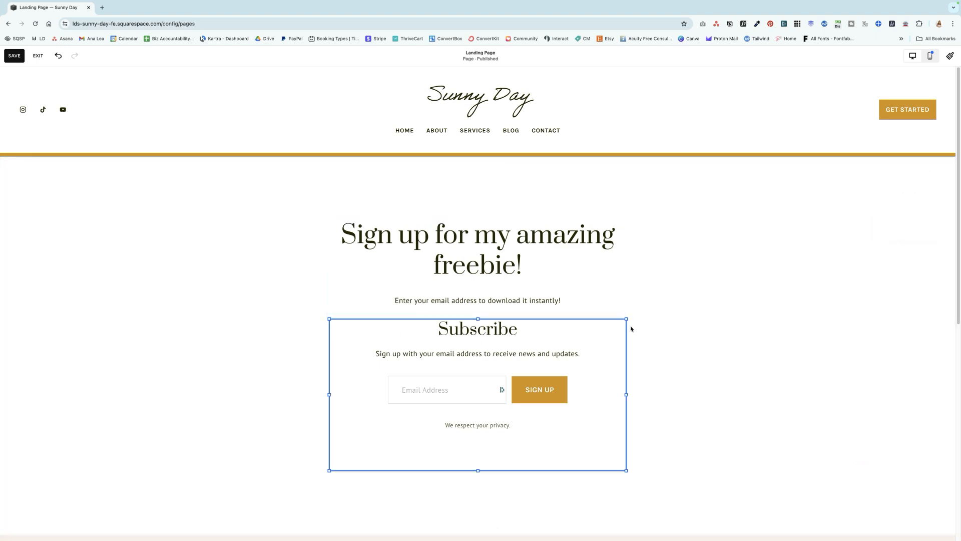
pyautogui.doubleClick(404, 321)
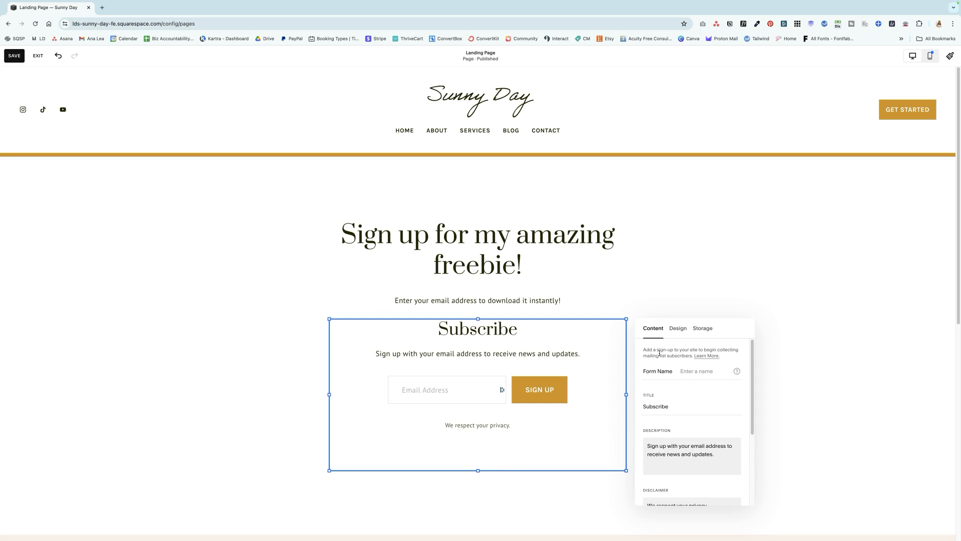
pyautogui.click(697, 372)
pyautogui.moveTo(723, 371); pyautogui.dragTo(682, 370)
pyautogui.write('Freebie Signup Form')
# Clear the title and description of the newsletter form and close its settings
pyautogui.doubleClick(663, 406)
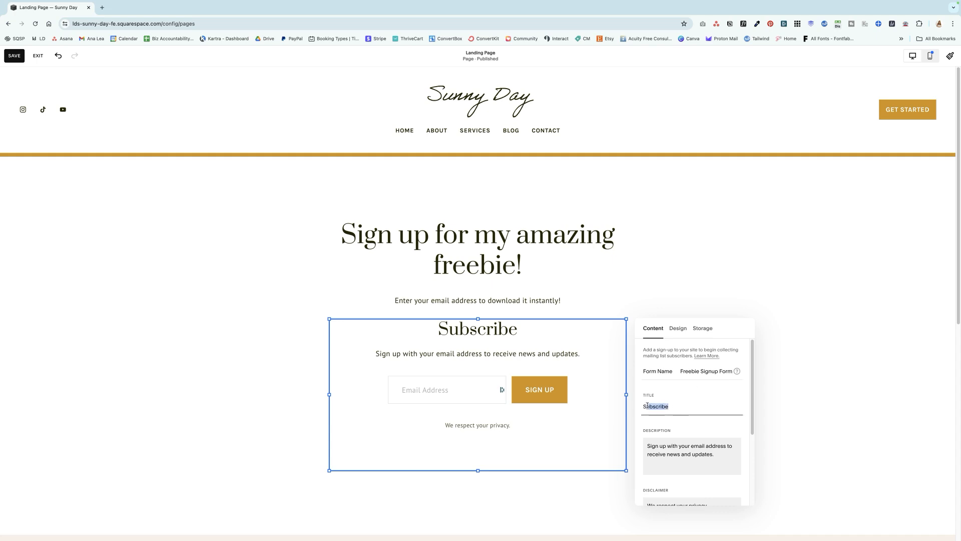
pyautogui.press('BackSpace')
pyautogui.tripleClick(706, 463)
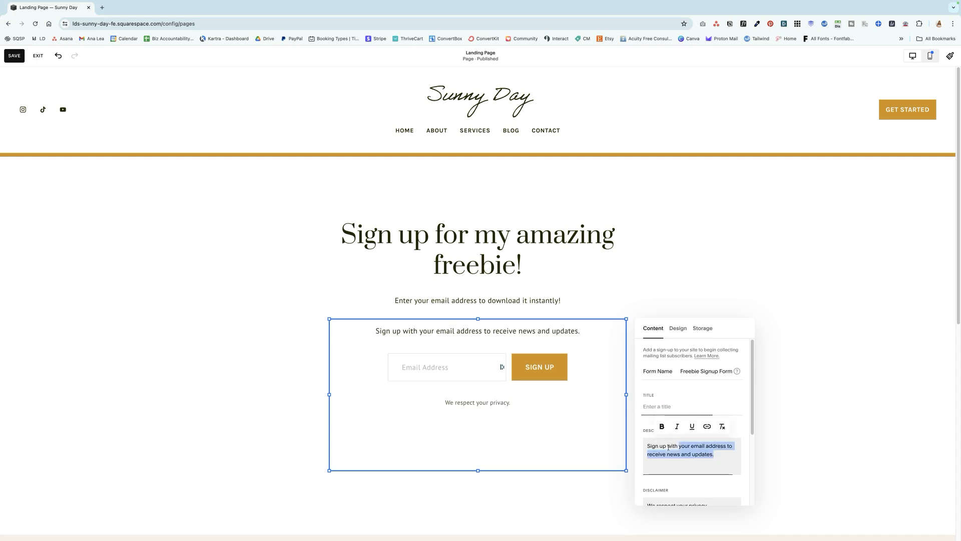
pyautogui.press('BackSpace')
pyautogui.scroll(-2, 691, 458)
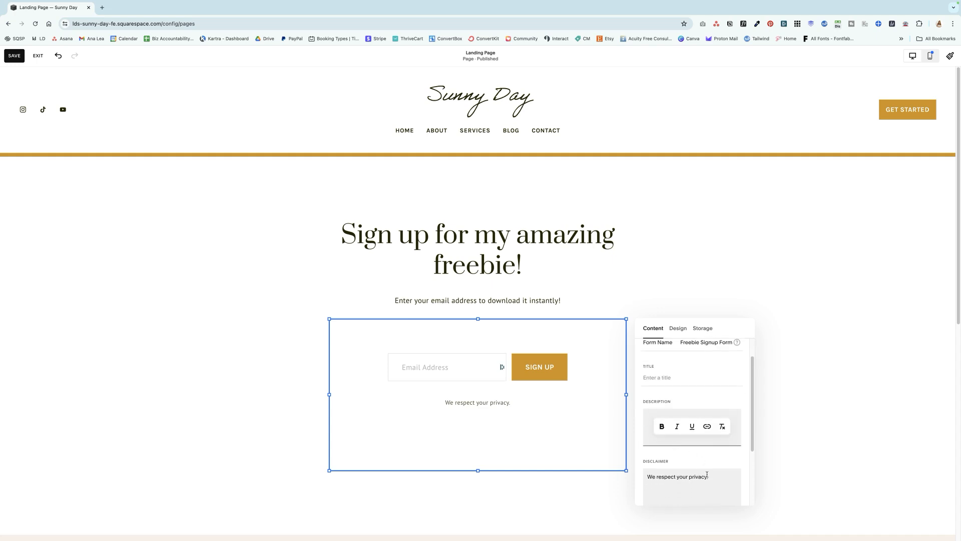
pyautogui.moveTo(718, 479); pyautogui.dragTo(648, 473)
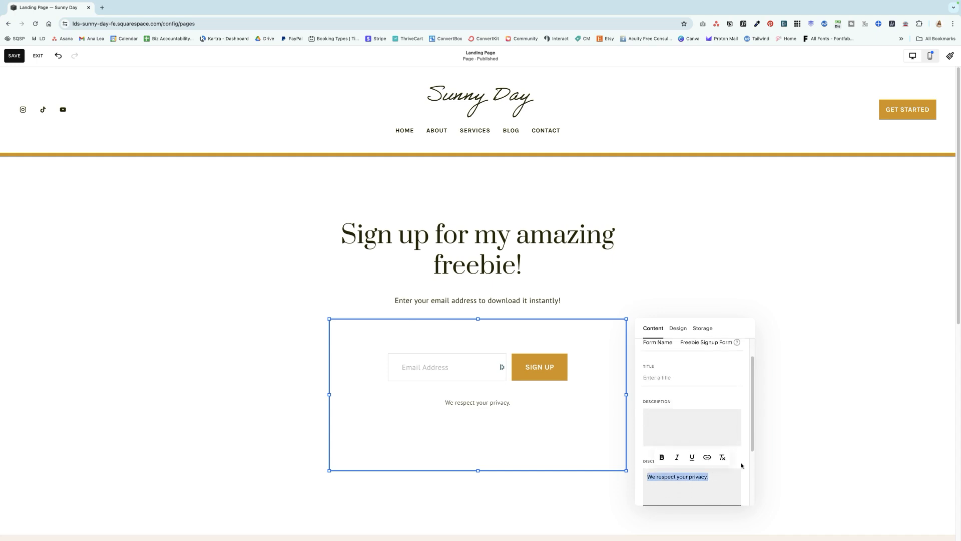
pyautogui.click(788, 448)
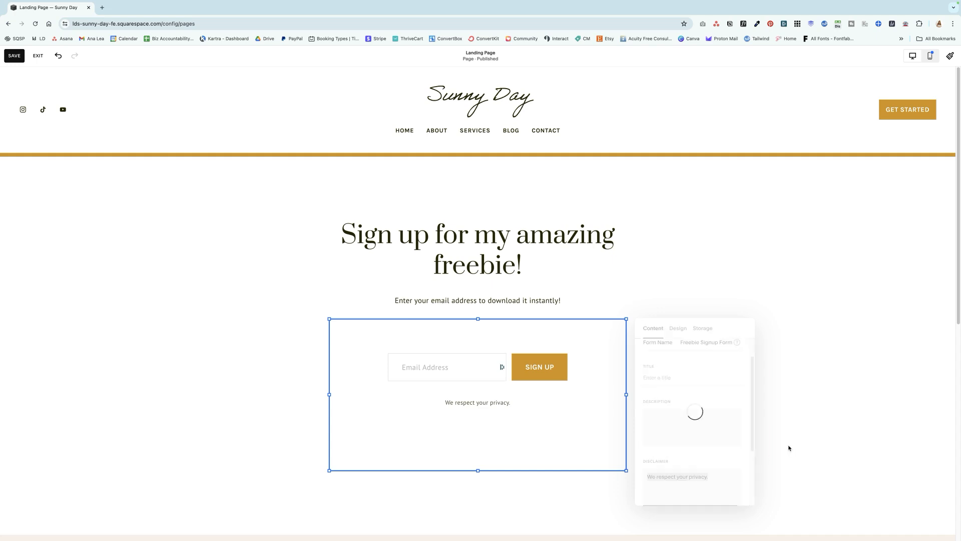
# Reopen the newsletter block's settings, view its design options and turn on Require Name Field
pyautogui.click(436, 340)
pyautogui.click(337, 302)
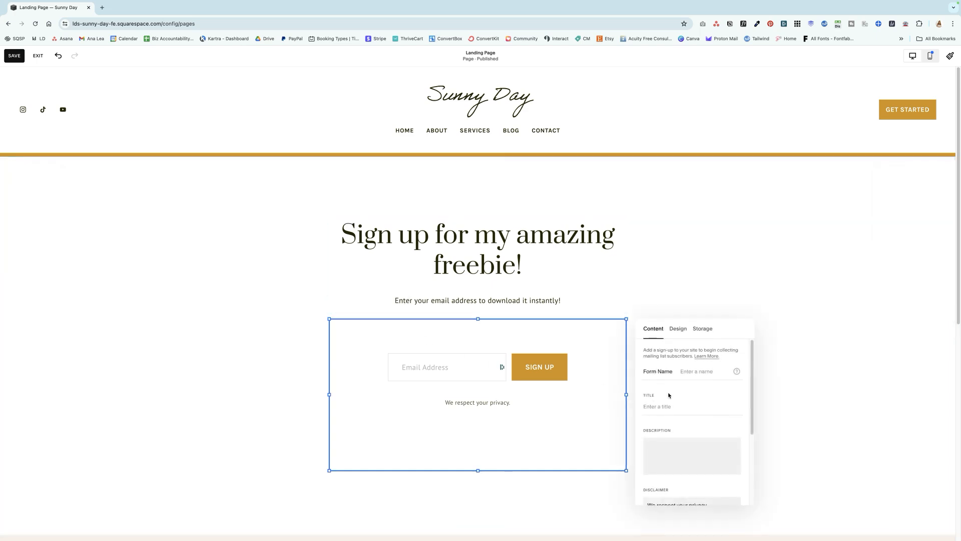
pyautogui.click(678, 328)
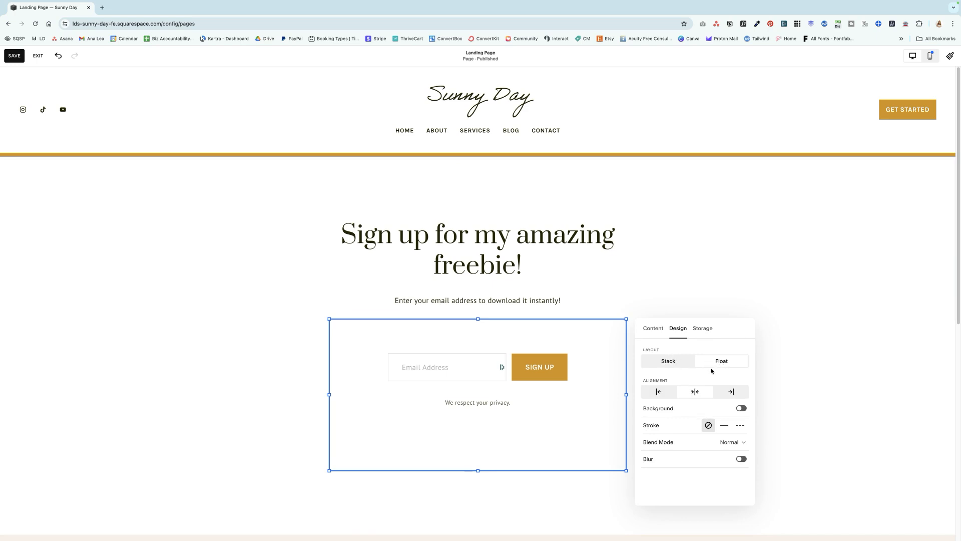
pyautogui.click(653, 328)
pyautogui.scroll(-5, 701, 441)
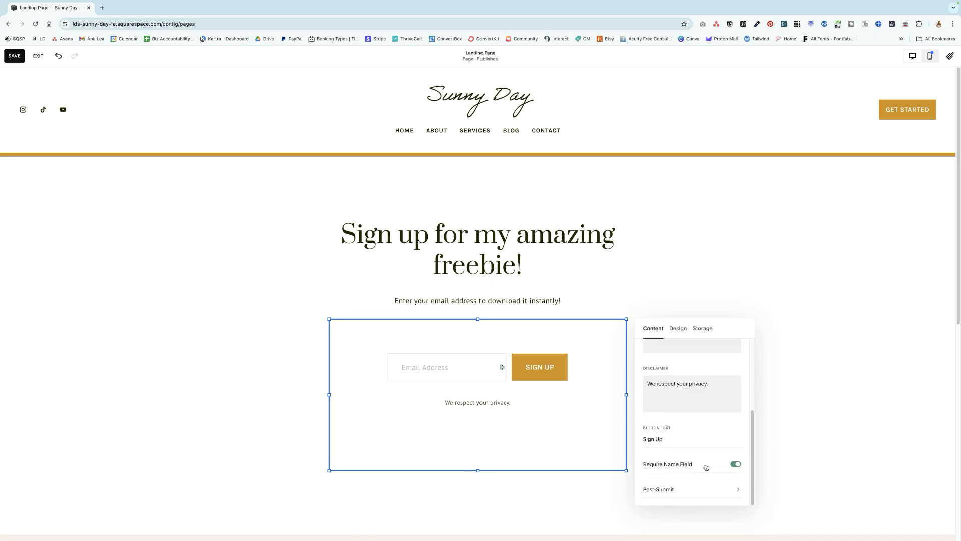
# Set the form's post-submit action to Redirect and view the redirect link options without attaching a URL
pyautogui.click(696, 489)
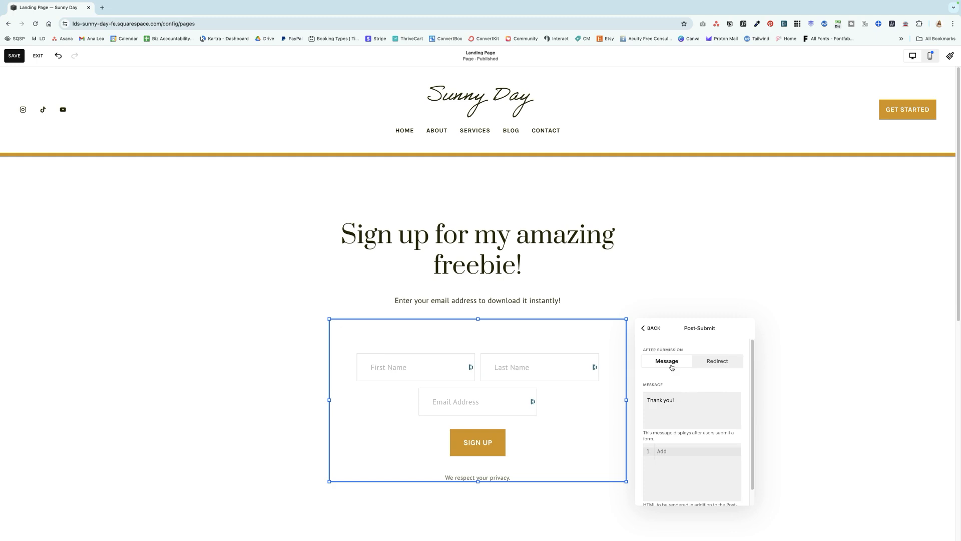
pyautogui.click(715, 362)
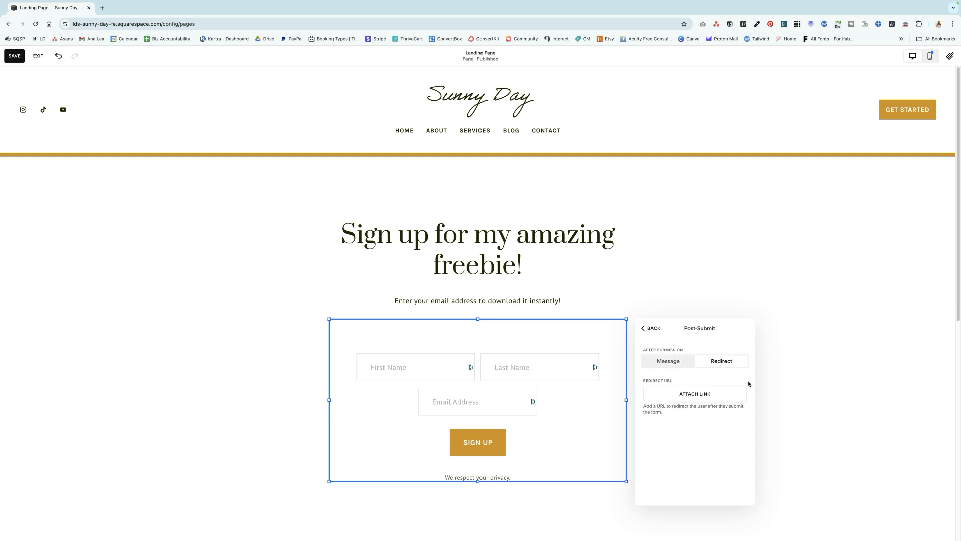
pyautogui.click(716, 397)
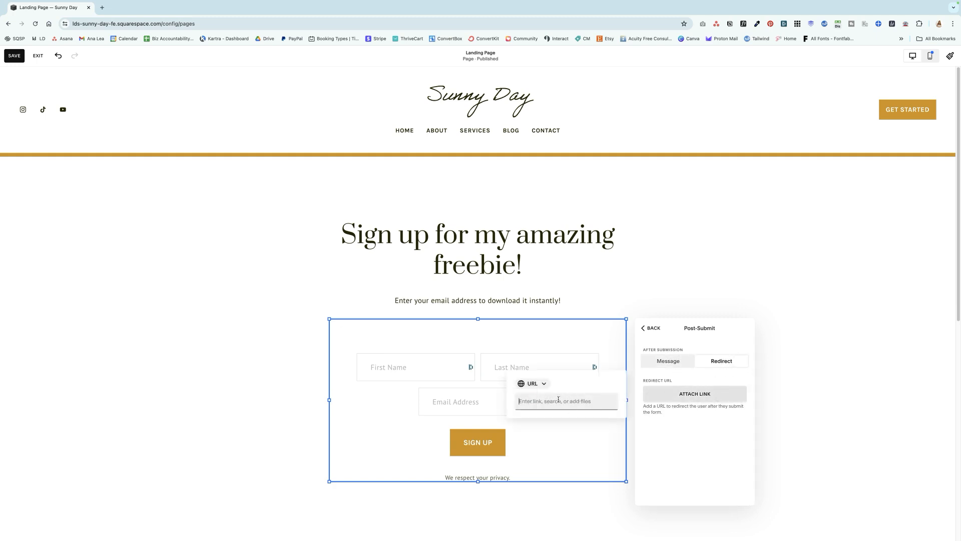
pyautogui.click(560, 400)
pyautogui.click(682, 423)
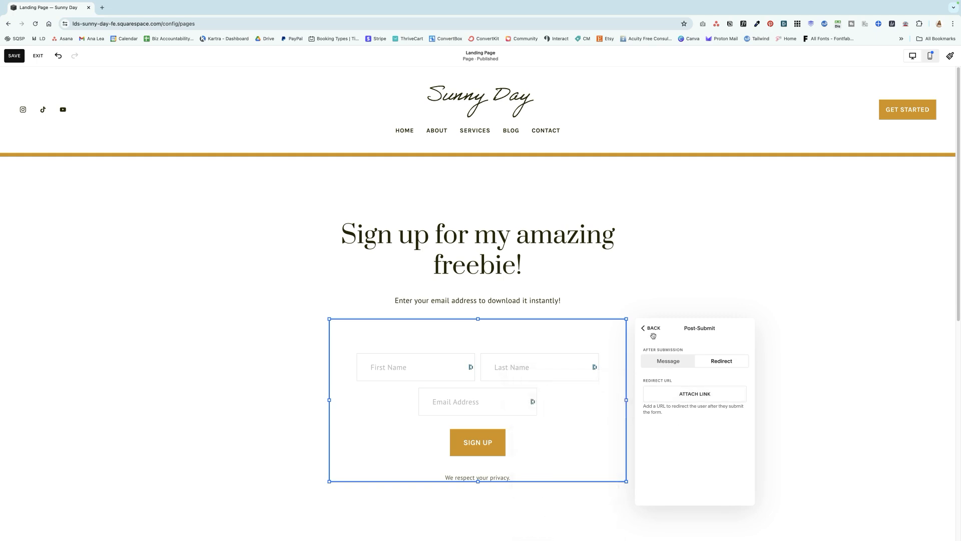
pyautogui.click(650, 328)
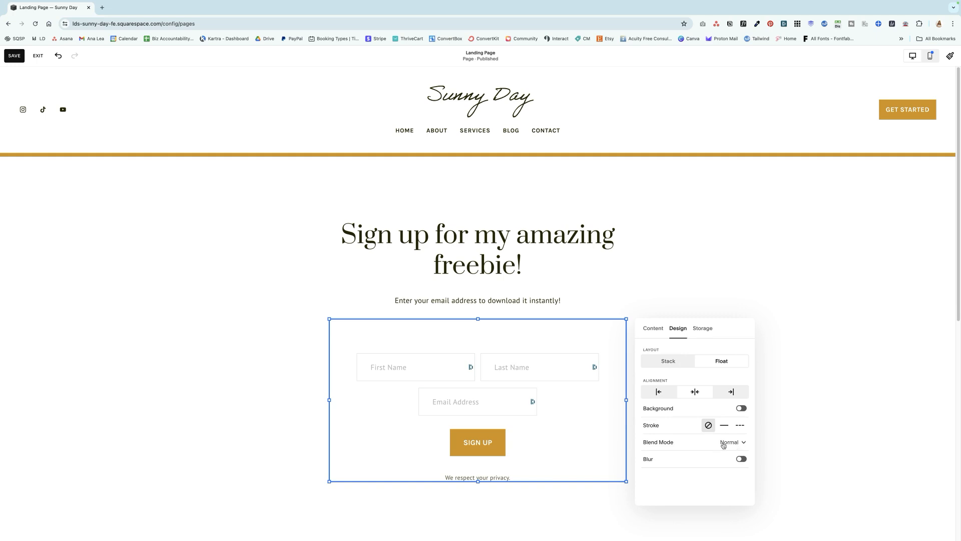
# In the form's Squarespace storage settings, choose the Digital Planners mailing list and turn on Send Confirmation Email
pyautogui.click(720, 357)
pyautogui.click(701, 334)
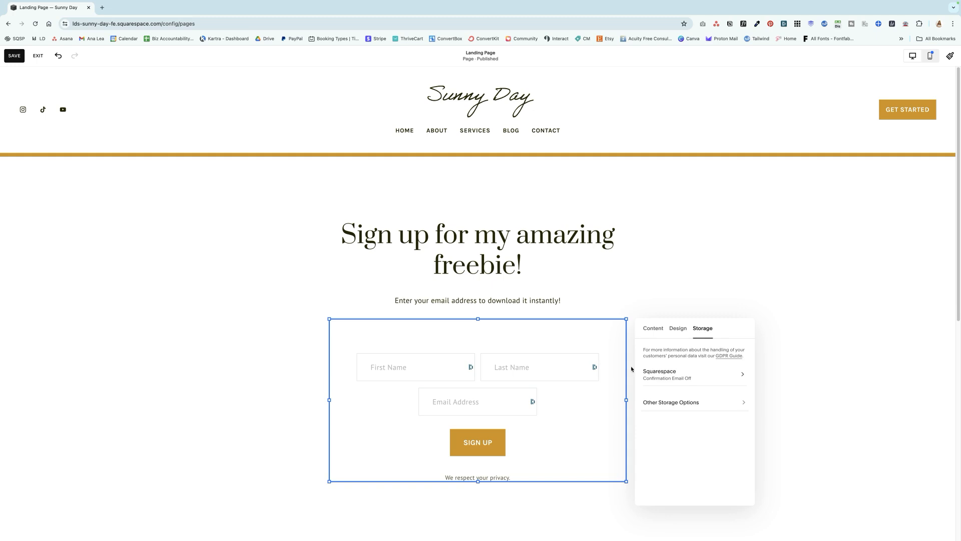
pyautogui.click(700, 375)
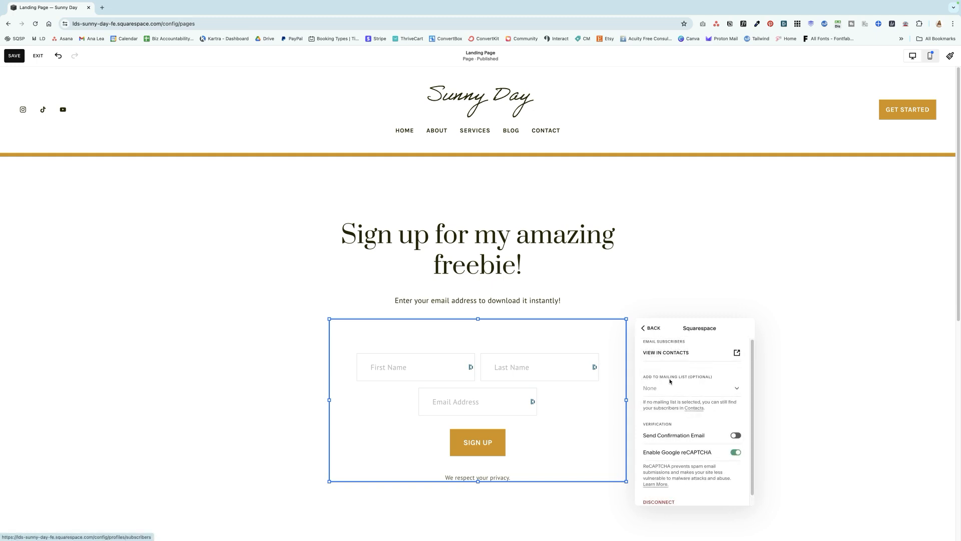
pyautogui.click(713, 390)
pyautogui.click(711, 390)
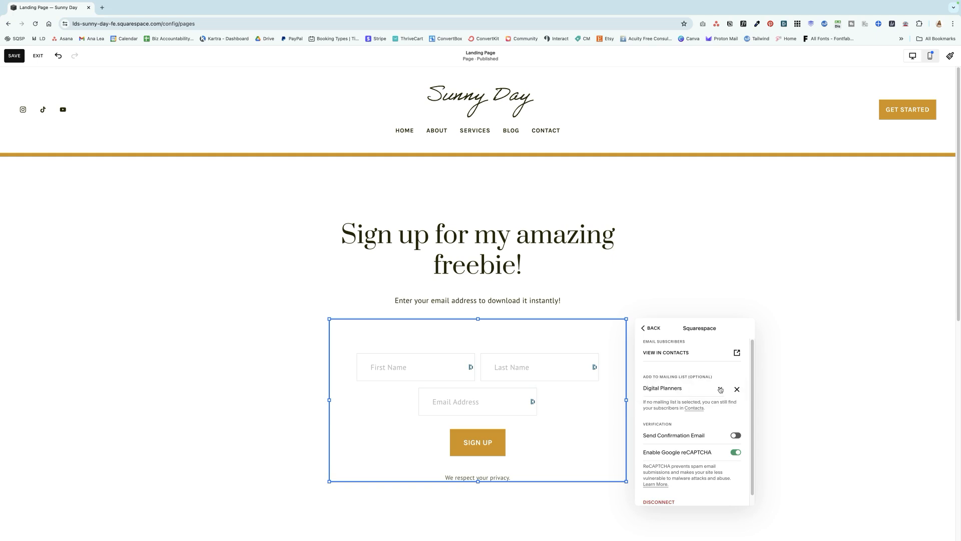
pyautogui.scroll(-1, 701, 397)
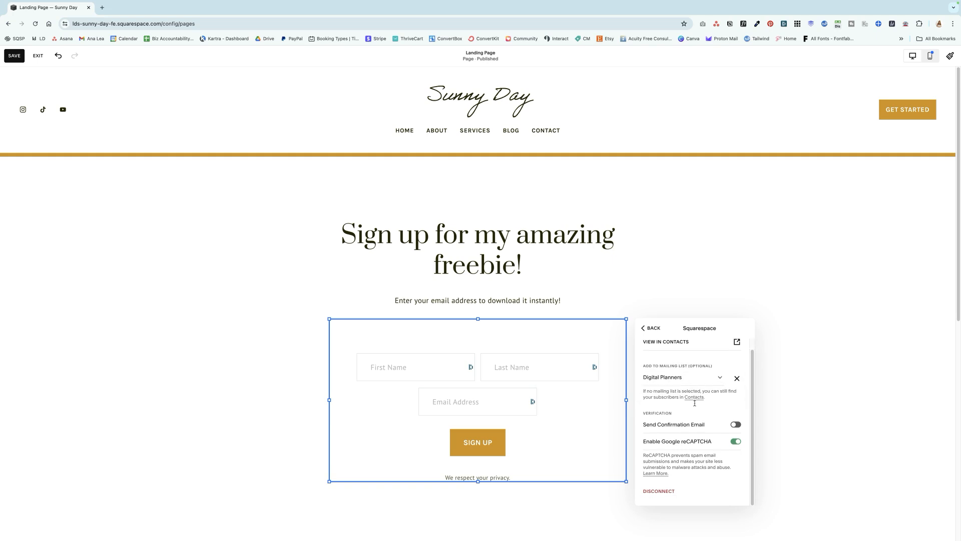
pyautogui.click(735, 425)
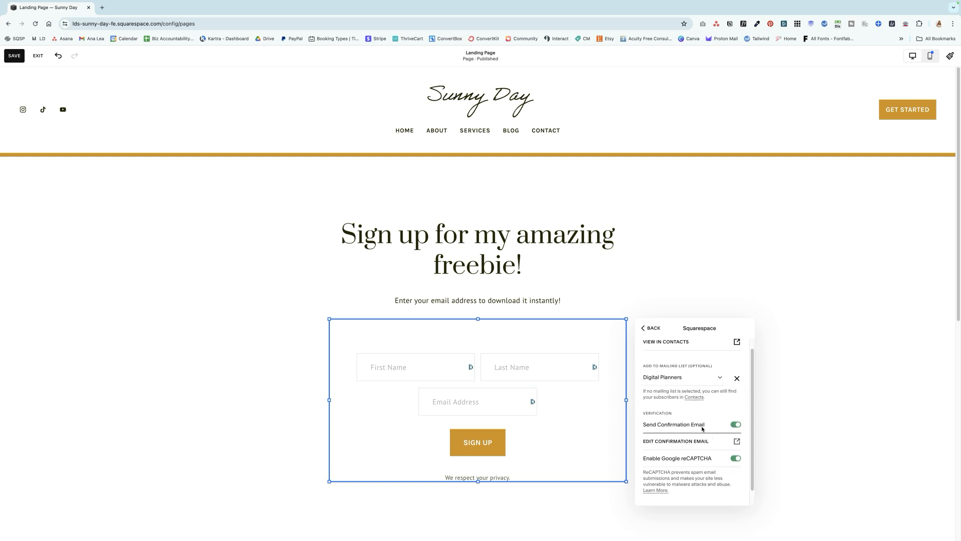
# Review the confirmation email options in the Squarespace storage settings and close the newsletter block's settings
pyautogui.scroll(-1, 703, 429)
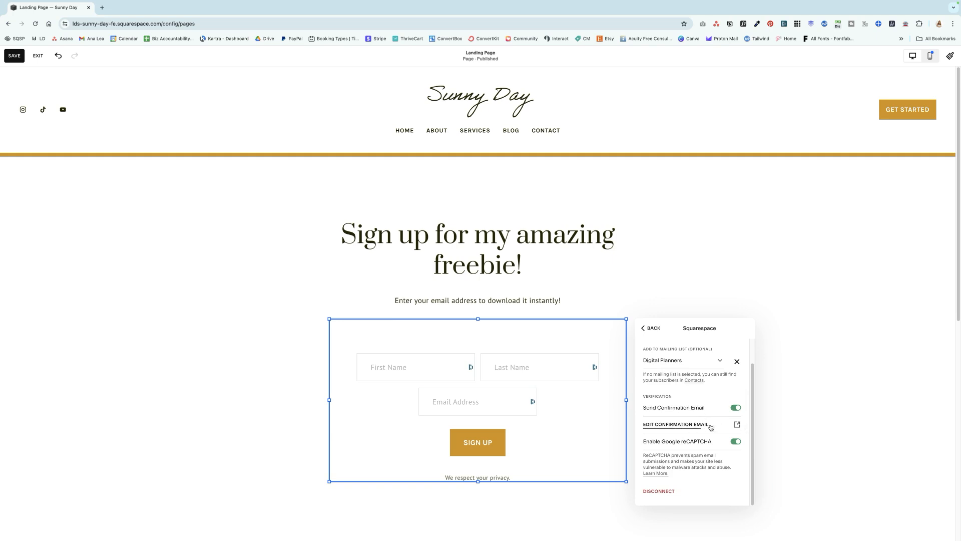
pyautogui.click(651, 328)
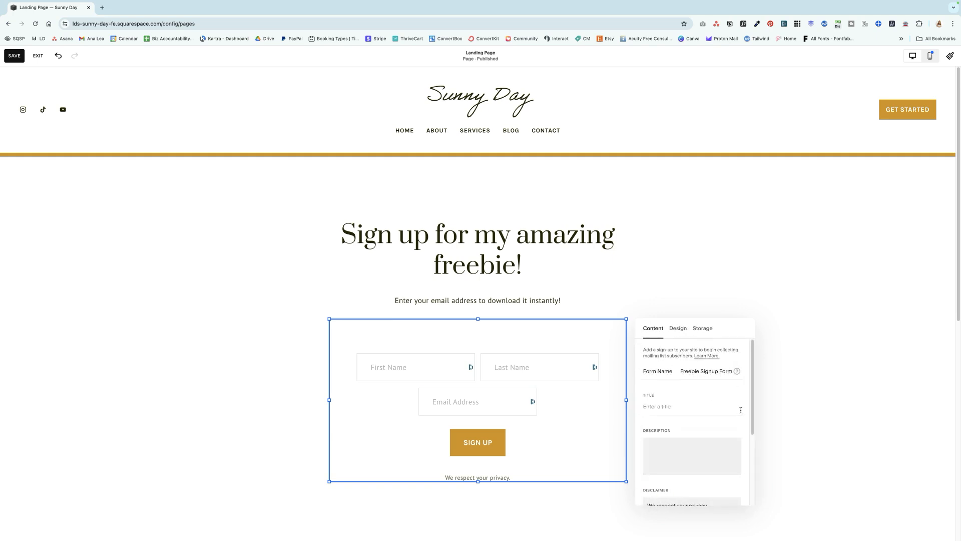
pyautogui.click(549, 404)
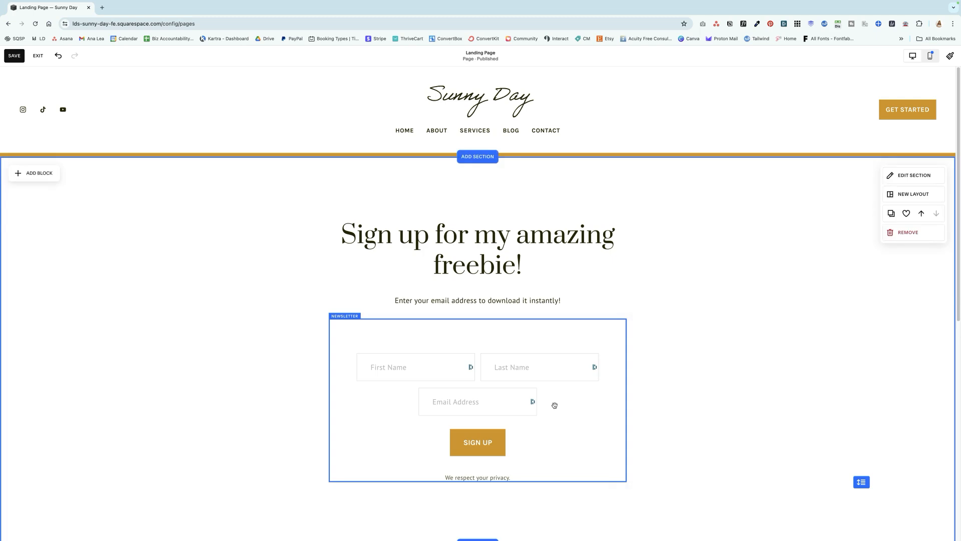
# Widen and shorten the newsletter block so its fields and button share one row, and centre it beneath the intro text
pyautogui.click(619, 396)
pyautogui.moveTo(551, 489); pyautogui.dragTo(553, 431)
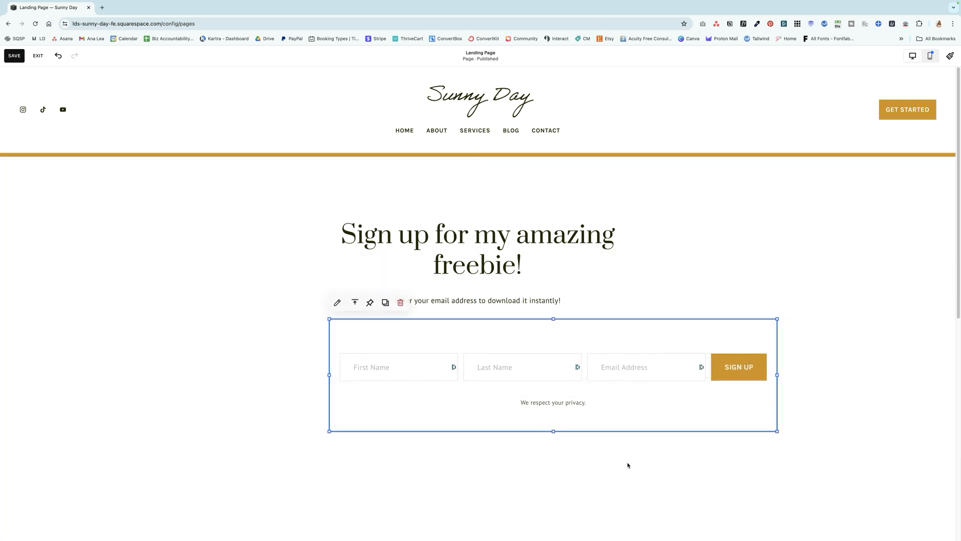
pyautogui.moveTo(618, 397); pyautogui.dragTo(528, 401)
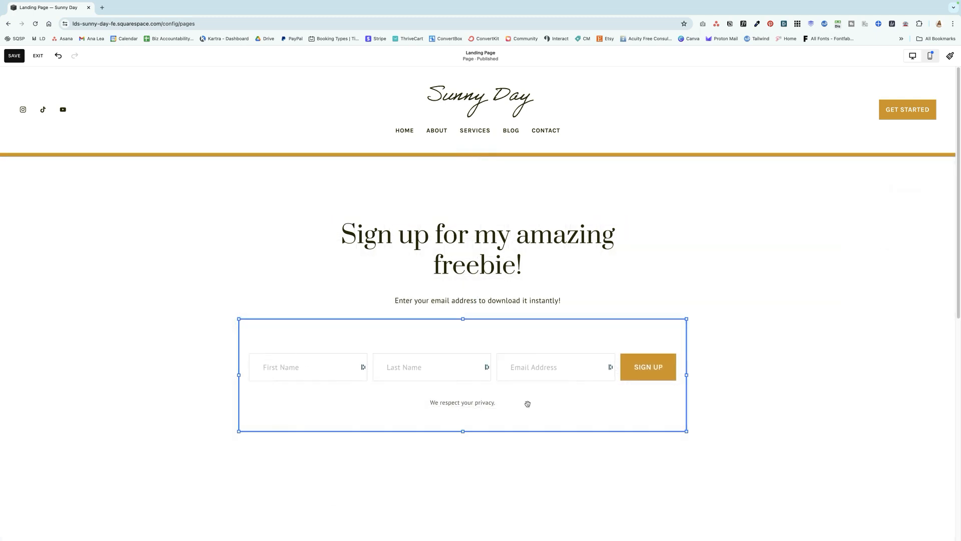
pyautogui.click(587, 455)
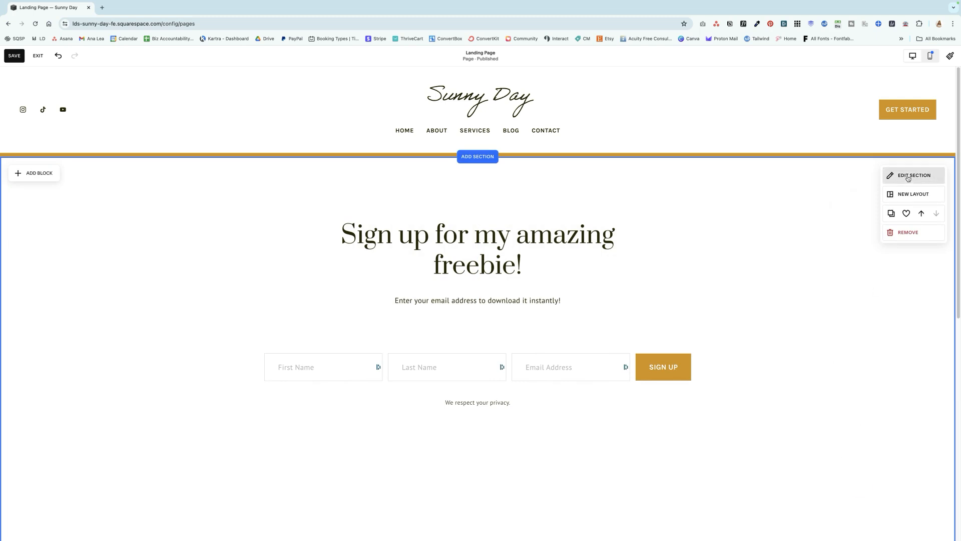
# Add the seaside balustrade photo from the image library as the sign-up section's background
pyautogui.click(908, 176)
pyautogui.click(879, 197)
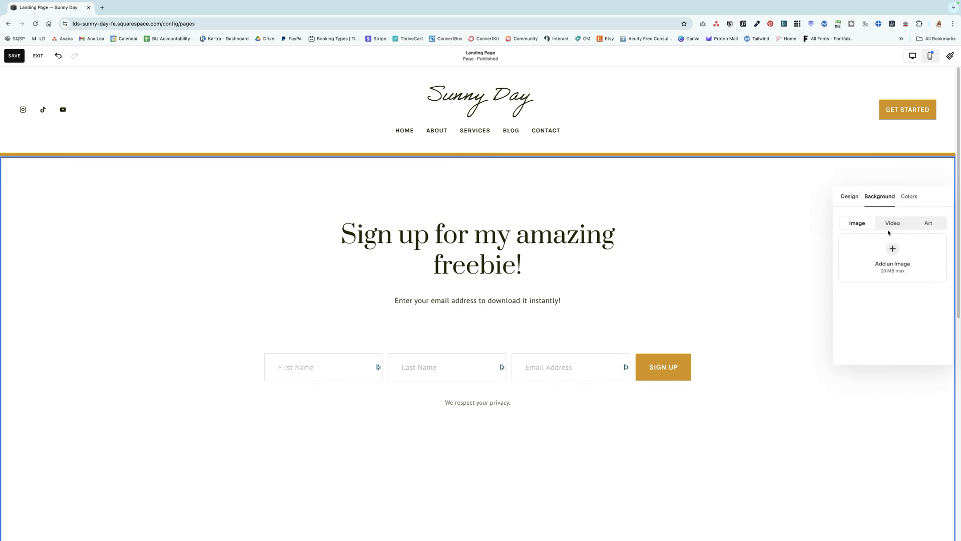
pyautogui.click(890, 261)
pyautogui.click(887, 282)
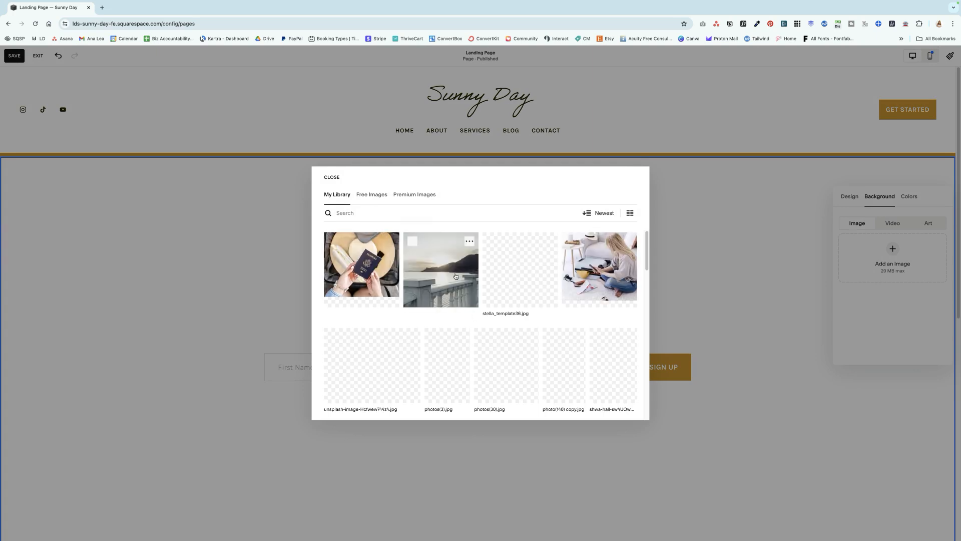
pyautogui.click(460, 284)
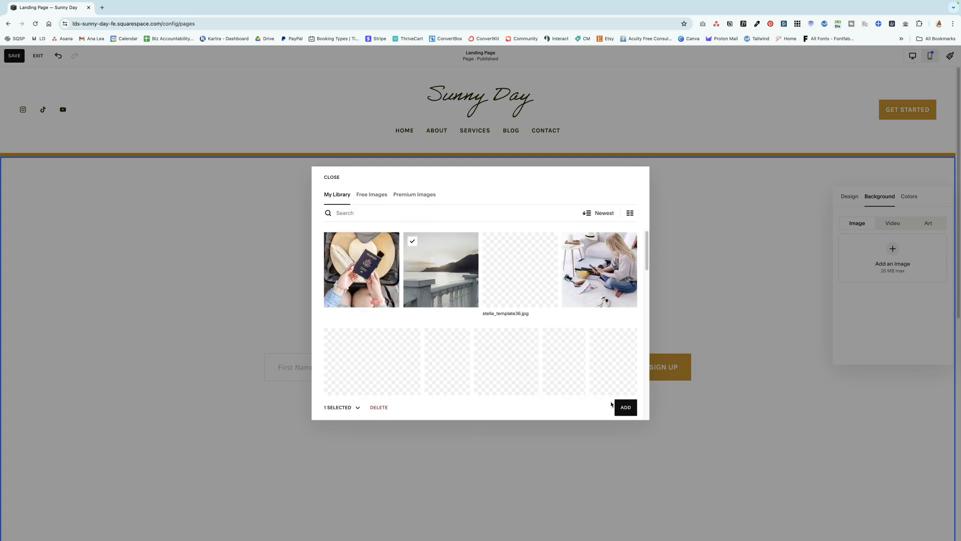
pyautogui.click(626, 408)
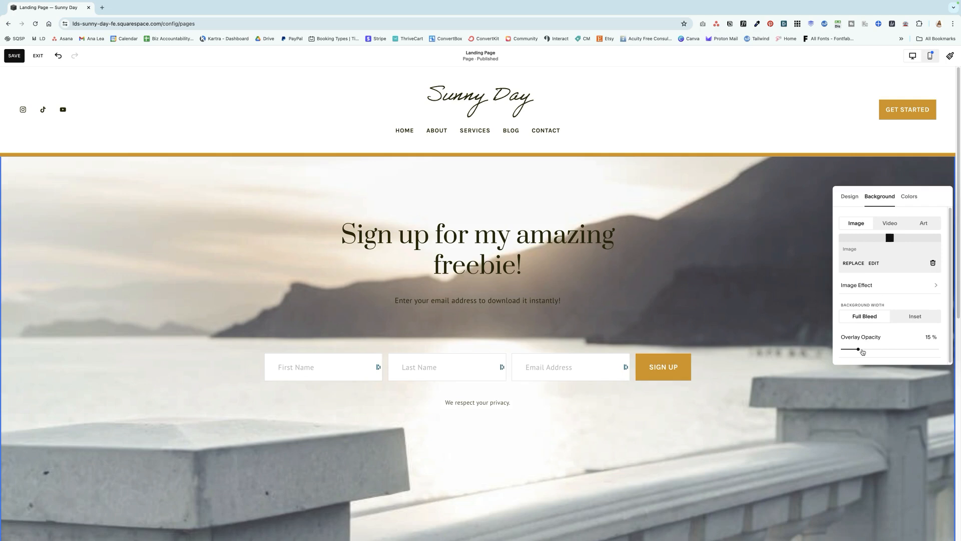
# Raise the background image's overlay opacity and apply the Darkest 1 color theme to the sign-up section
pyautogui.moveTo(858, 349); pyautogui.dragTo(892, 349)
pyautogui.click(910, 197)
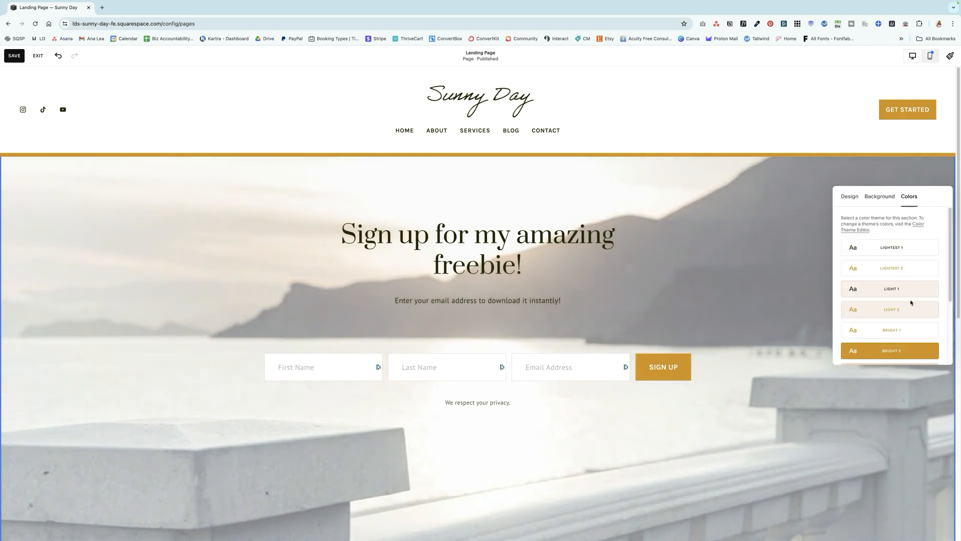
pyautogui.scroll(-3, 916, 311)
pyautogui.click(921, 330)
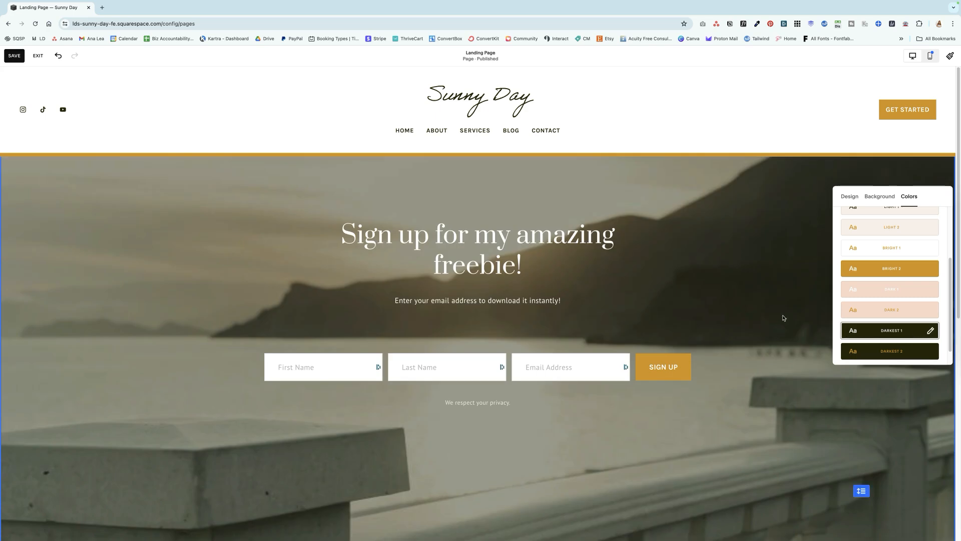
# Close the section settings and reduce the sign-up section's height so it ends shortly below the form
pyautogui.click(853, 201)
pyautogui.click(818, 462)
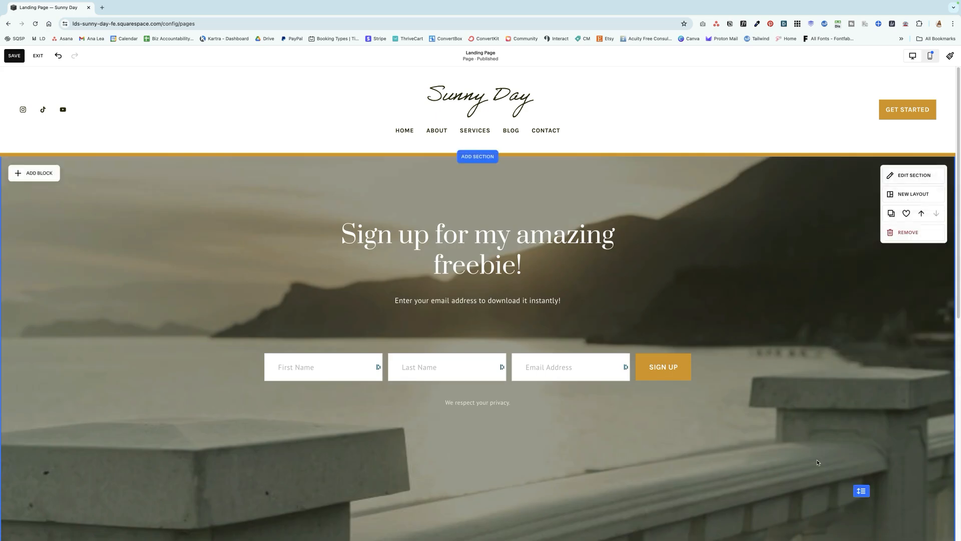
pyautogui.moveTo(861, 491); pyautogui.dragTo(861, 431)
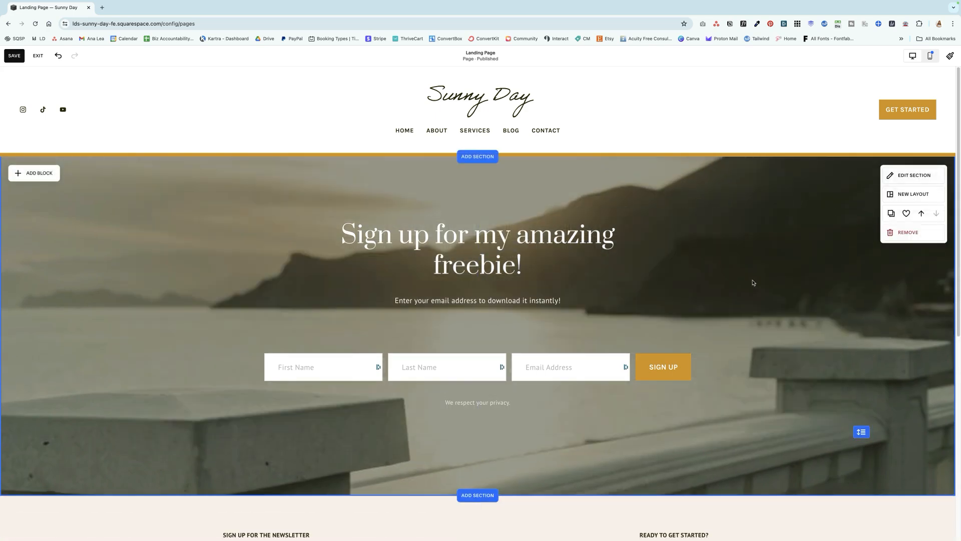
# Add a section below the sign-up section using the About layout with a heading, a paragraph and overlapping images
pyautogui.scroll(-3, 722, 355)
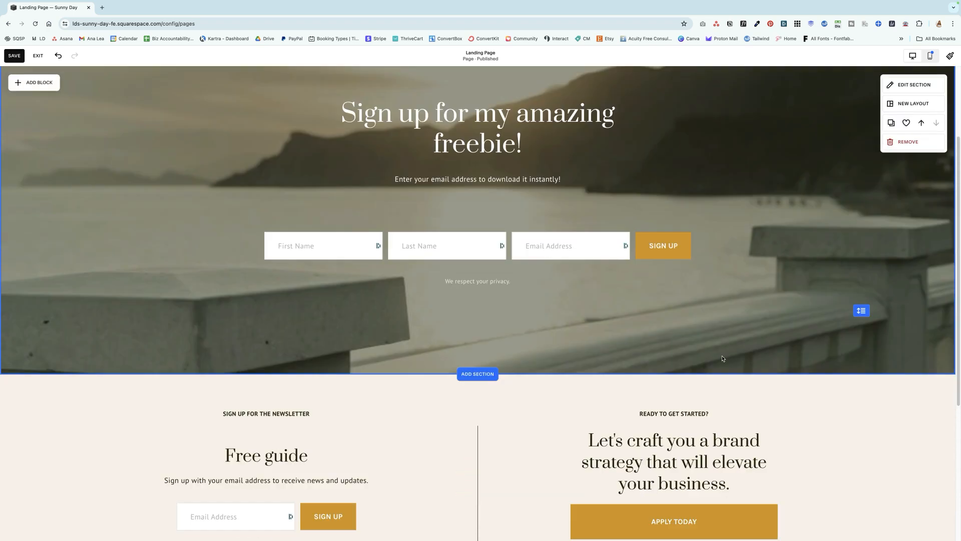
pyautogui.click(478, 364)
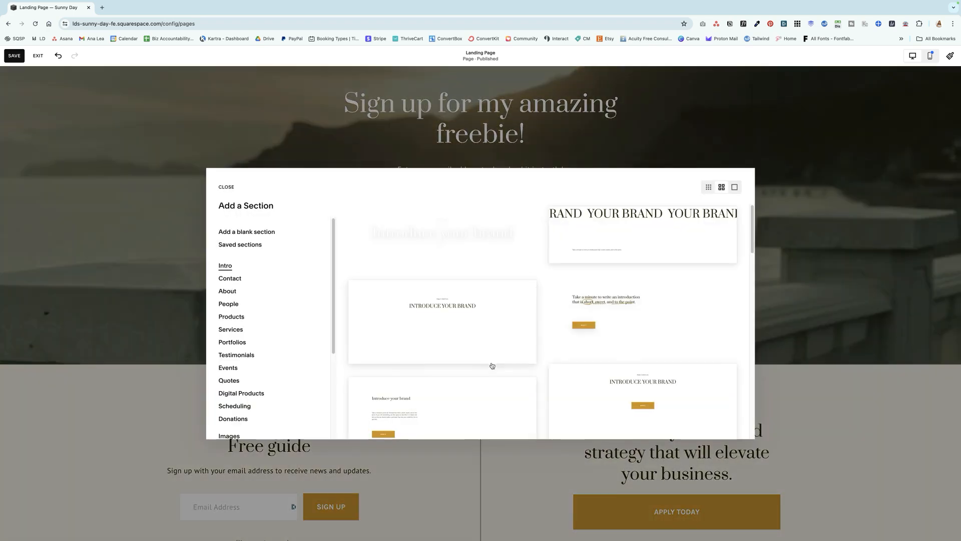
pyautogui.click(245, 292)
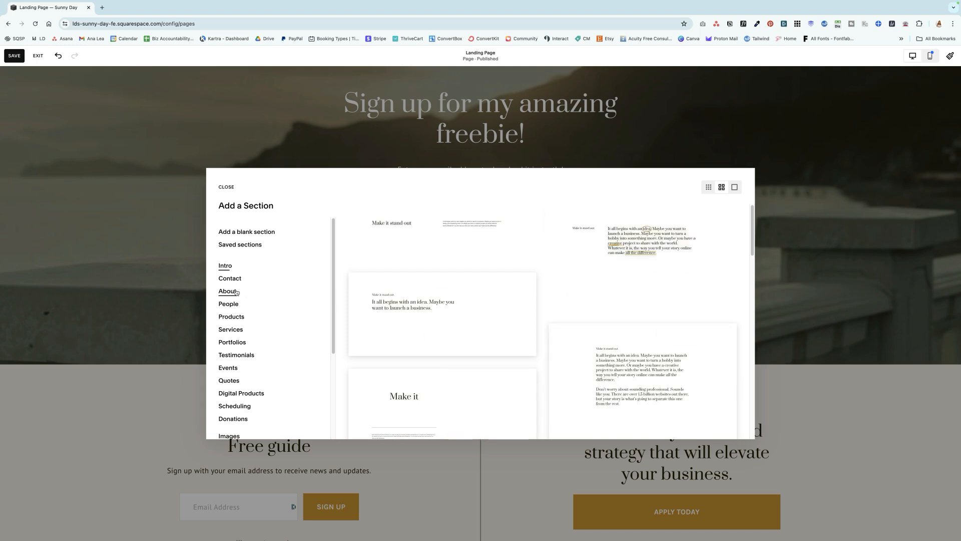
pyautogui.press('Escape')
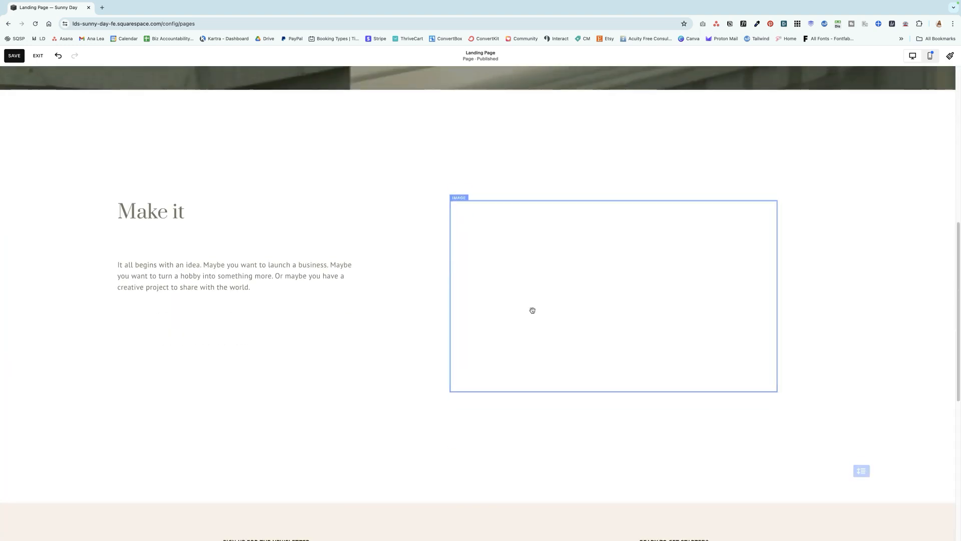
# Replace the new section's heading with "Here's what you'll learn in this freebie:"
pyautogui.click(186, 201)
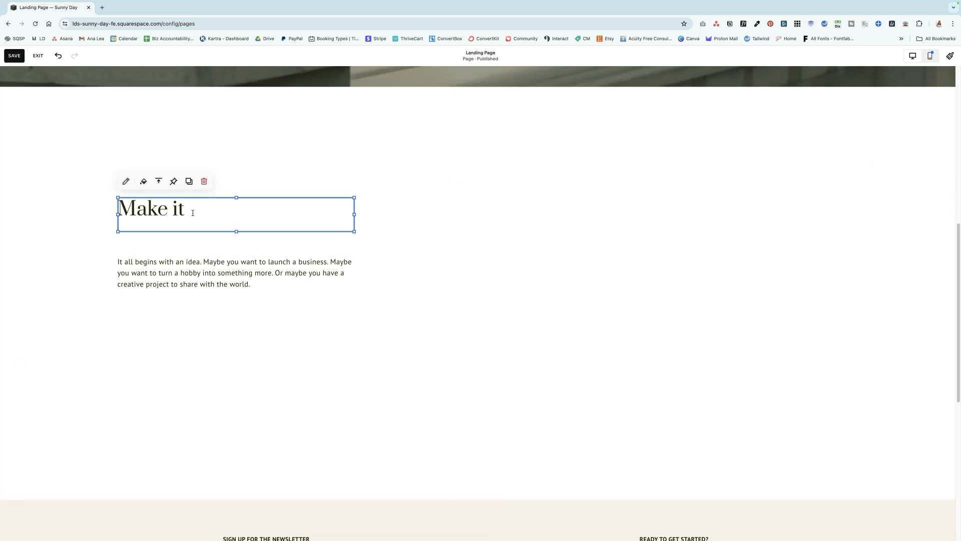
pyautogui.moveTo(189, 208); pyautogui.dragTo(119, 210)
pyautogui.write('Her')
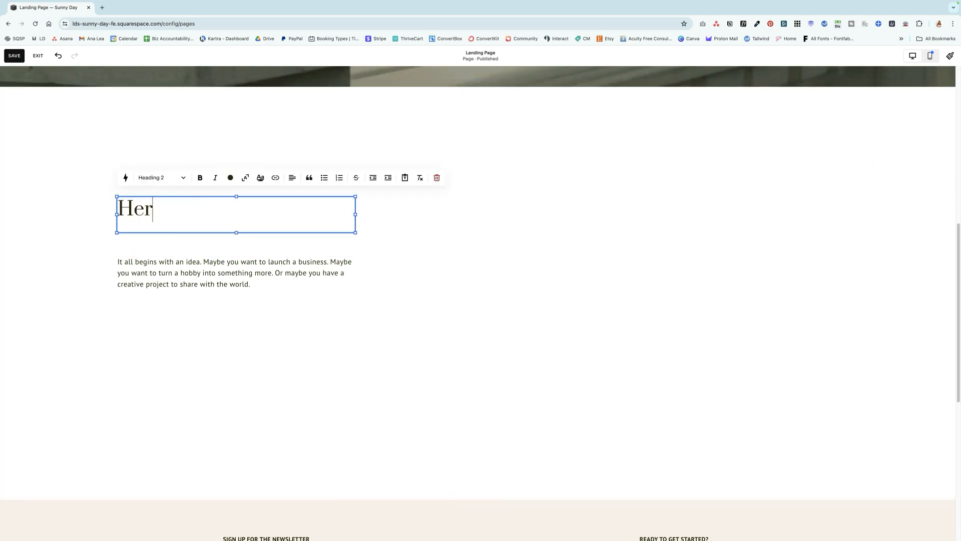
pyautogui.write("e's what you'll learn in")
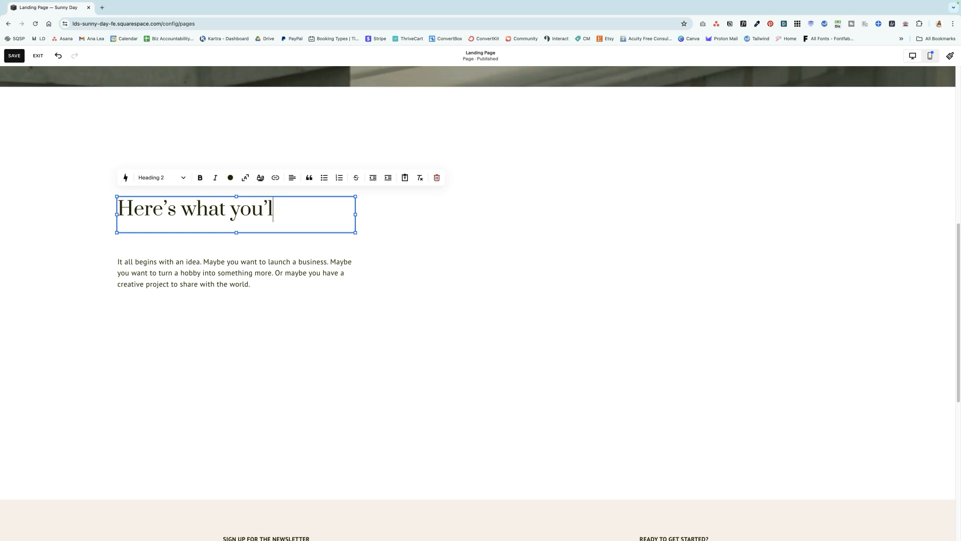
pyautogui.write(' this')
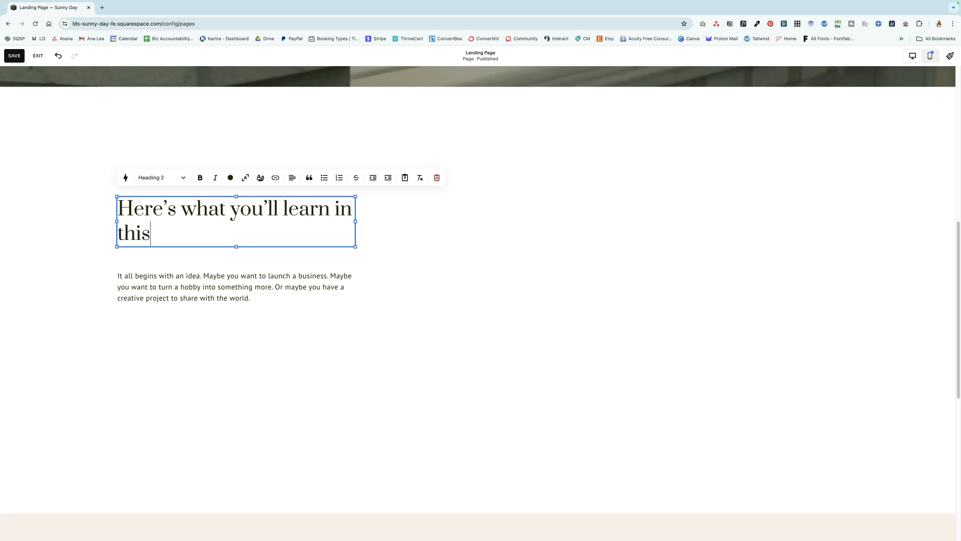
pyautogui.write(' freebie:')
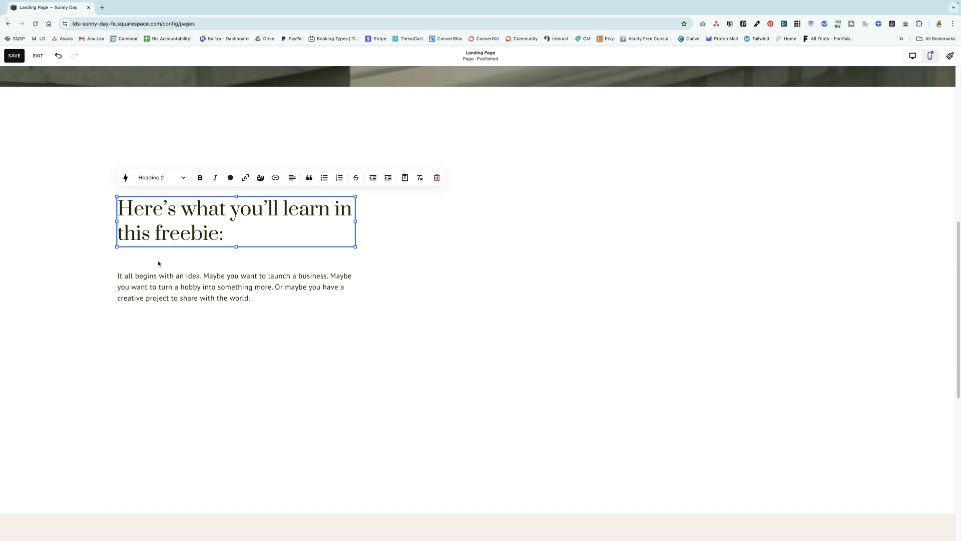
# Delete the placeholder paragraph block and start a numbered list under the heading in the same text block
pyautogui.click(199, 292)
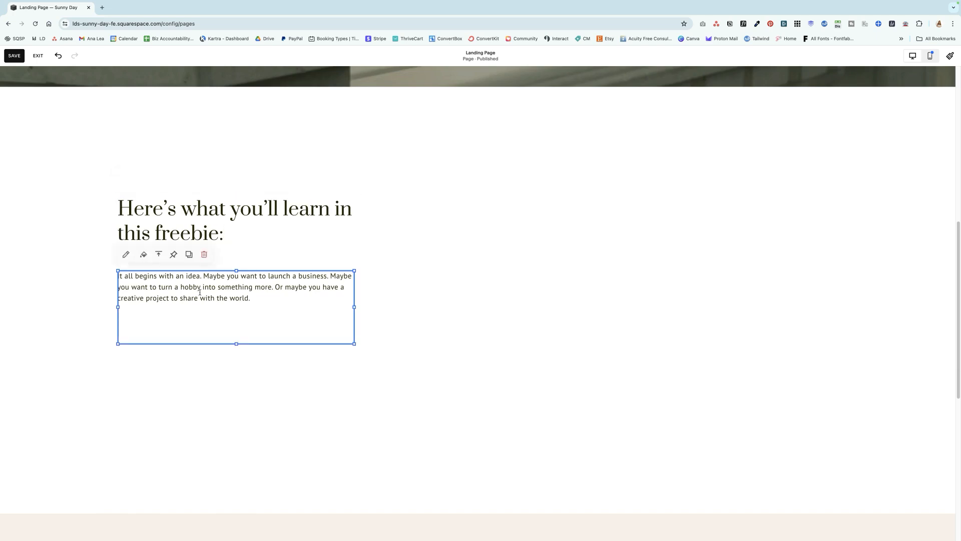
pyautogui.click(204, 254)
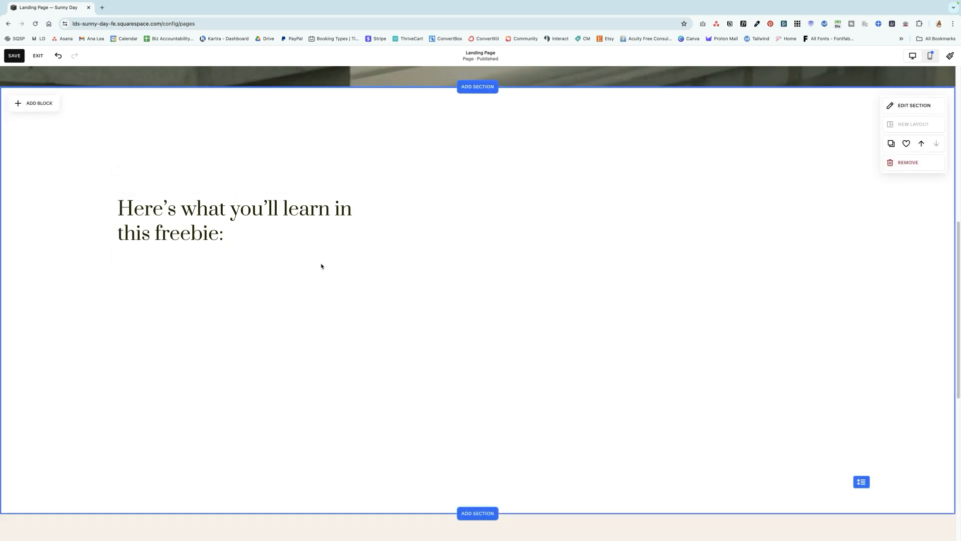
pyautogui.click(245, 236)
pyautogui.click(246, 236)
pyautogui.press('Return')
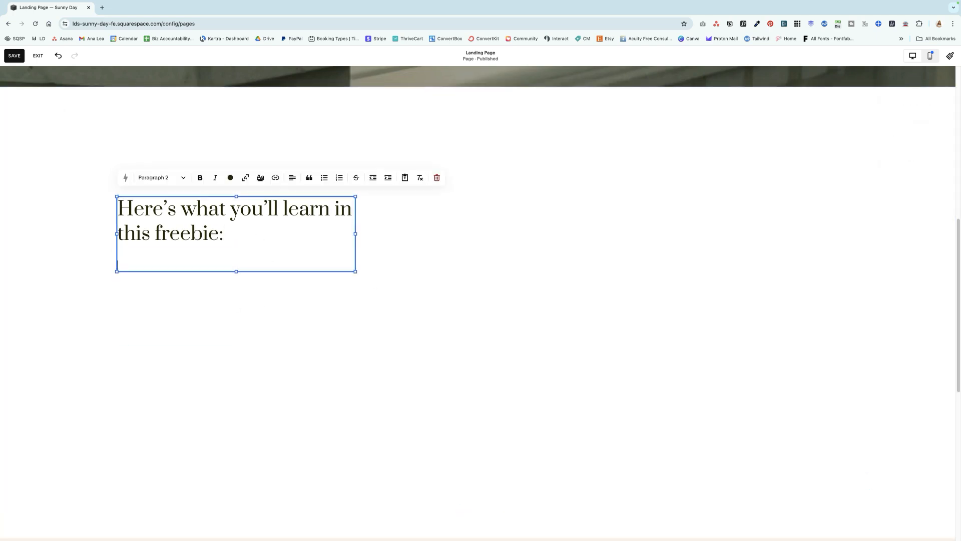
pyautogui.click(340, 177)
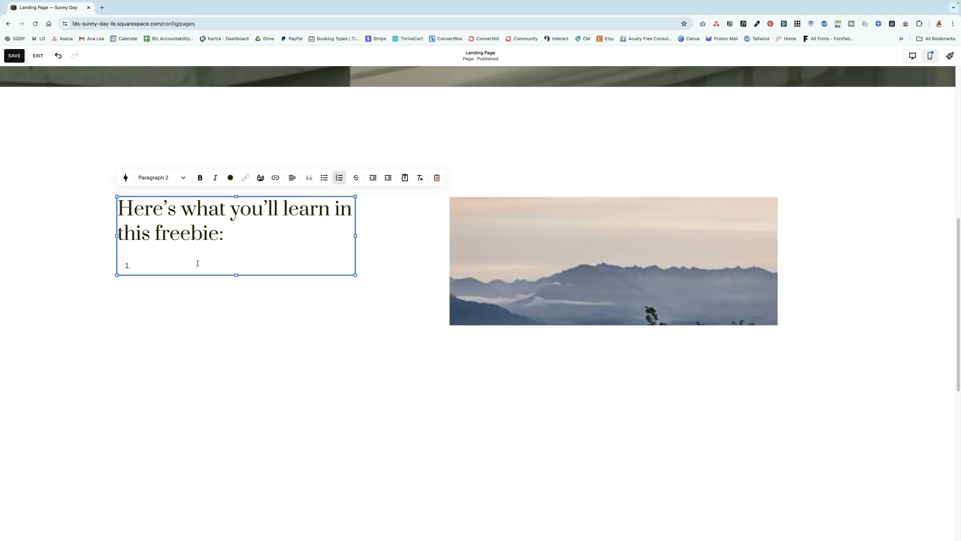
# Fill the numbered list with "Number 1 awesome thing", "Number 2 awesome thing" and "Number 3 awesome"
pyautogui.write('Number 1 owesome thing')
pyautogui.press('Return')
pyautogui.write('Number 2 awesome th')
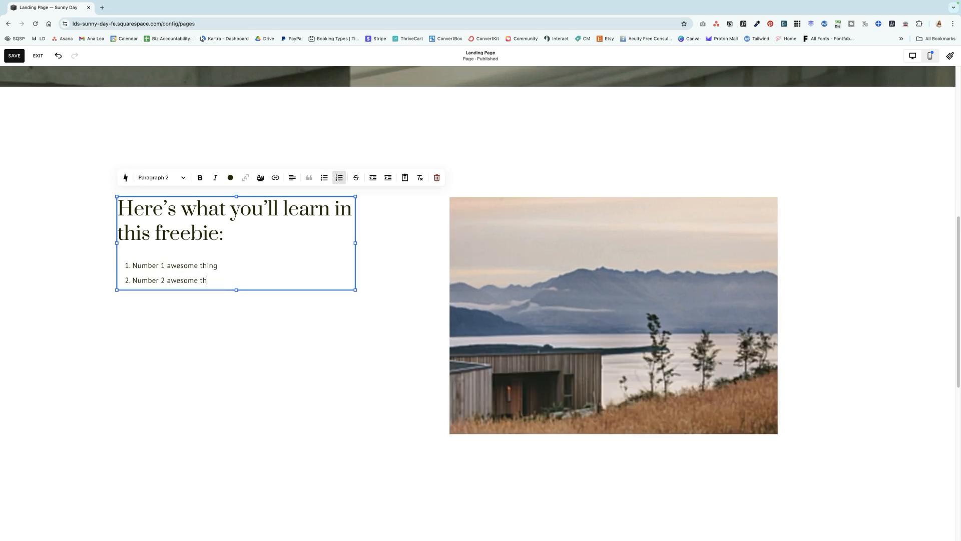
pyautogui.write('ing')
pyautogui.press('Return')
pyautogui.write('Num')
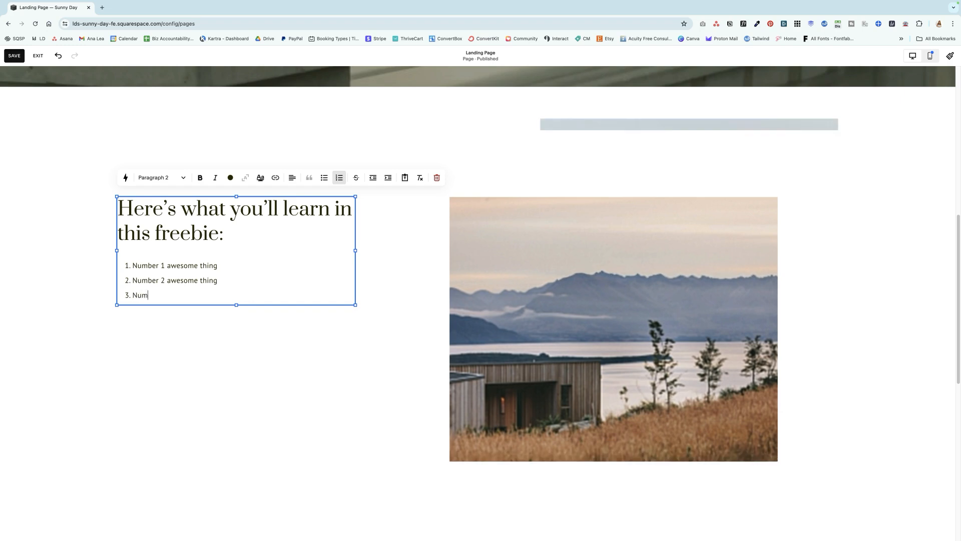
pyautogui.write('ber 3 ')
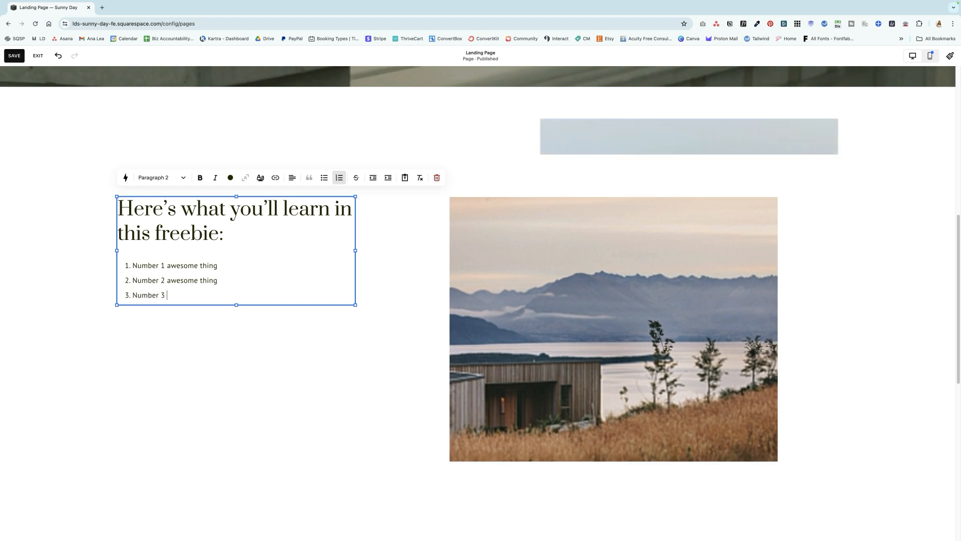
pyautogui.write('awesome')
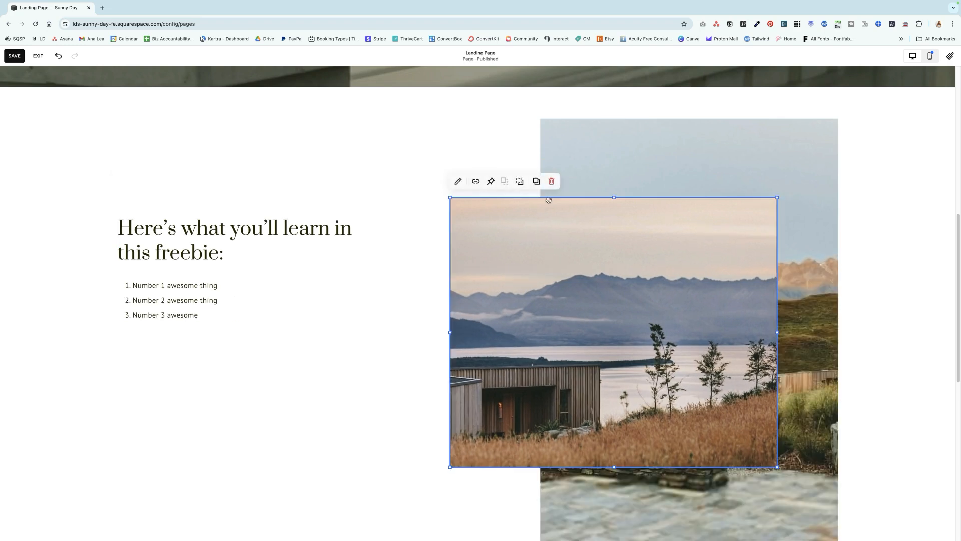
# Delete the front lakeside image and shrink the remaining mountain image proportionally
pyautogui.click(552, 181)
pyautogui.click(614, 202)
pyautogui.scroll(-1, 652, 337)
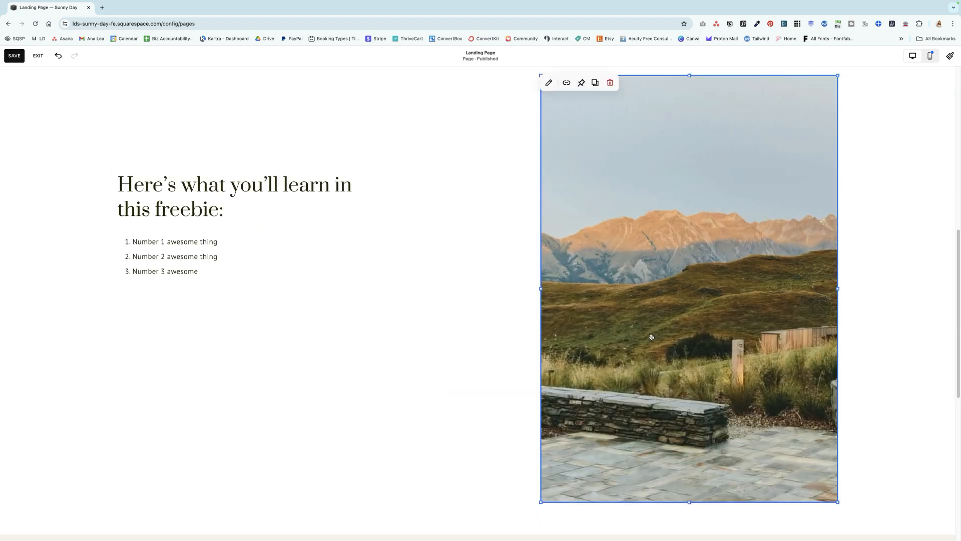
pyautogui.moveTo(838, 486); pyautogui.dragTo(747, 351)
pyautogui.scroll(3, 651, 300)
# Replace the mountain image with the grey-toned "Your Freebie Name" workbook mockup from the image library
pyautogui.click(548, 171)
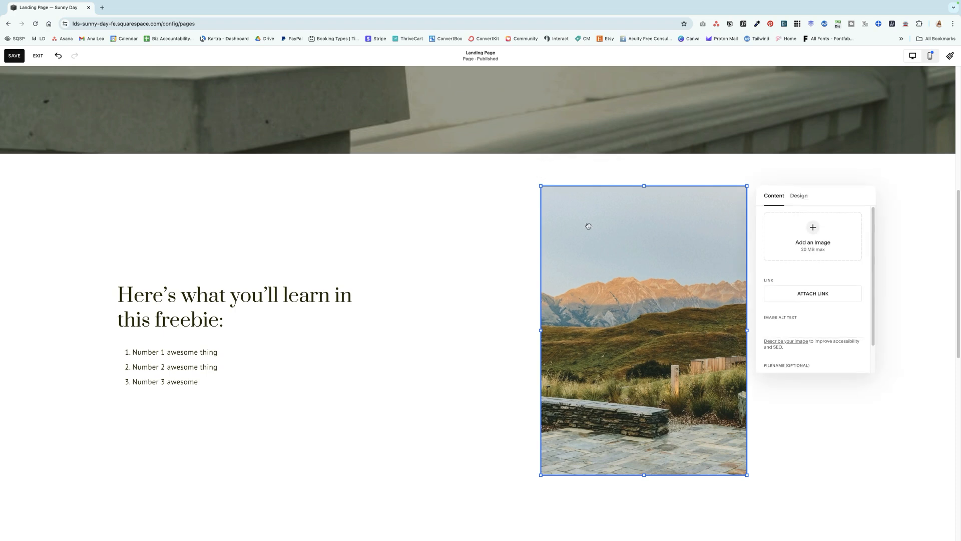
pyautogui.click(783, 255)
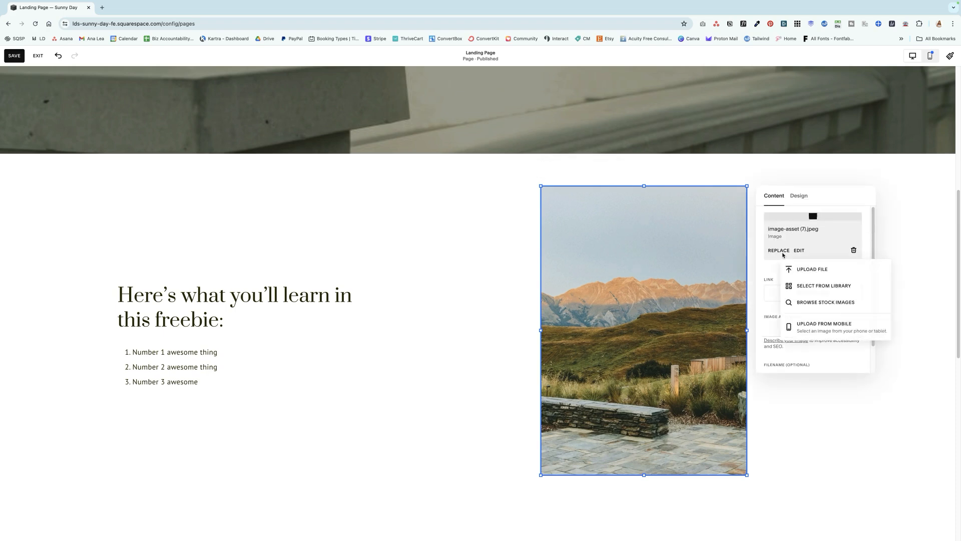
pyautogui.click(801, 286)
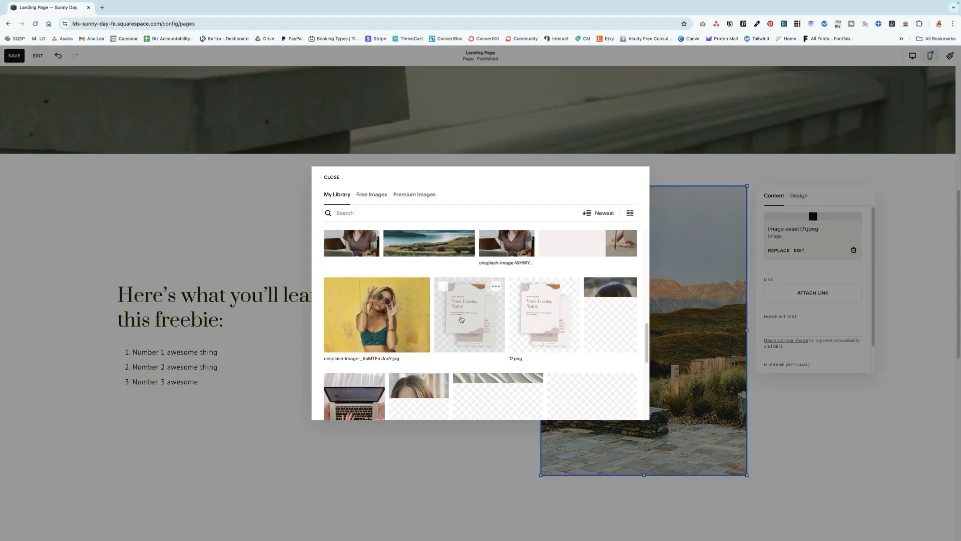
pyautogui.click(484, 297)
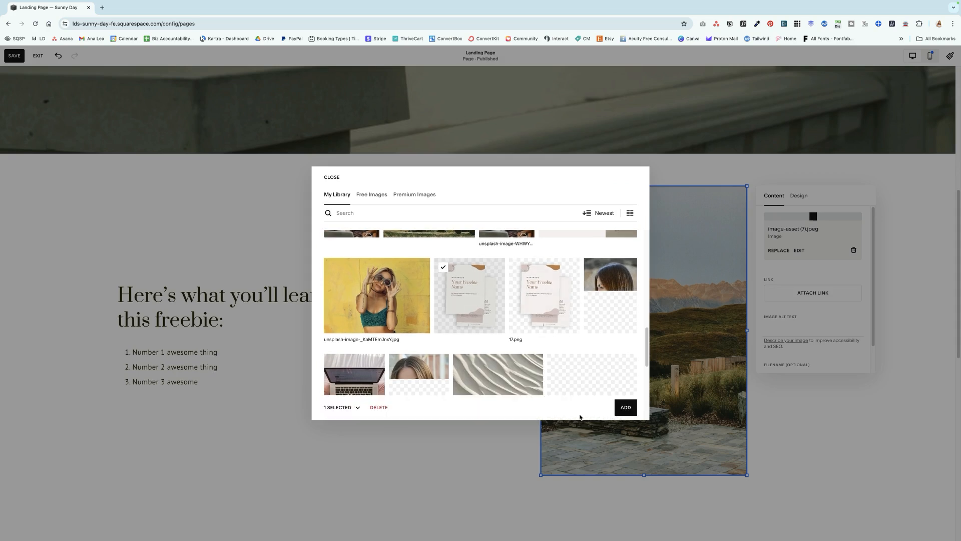
pyautogui.click(617, 405)
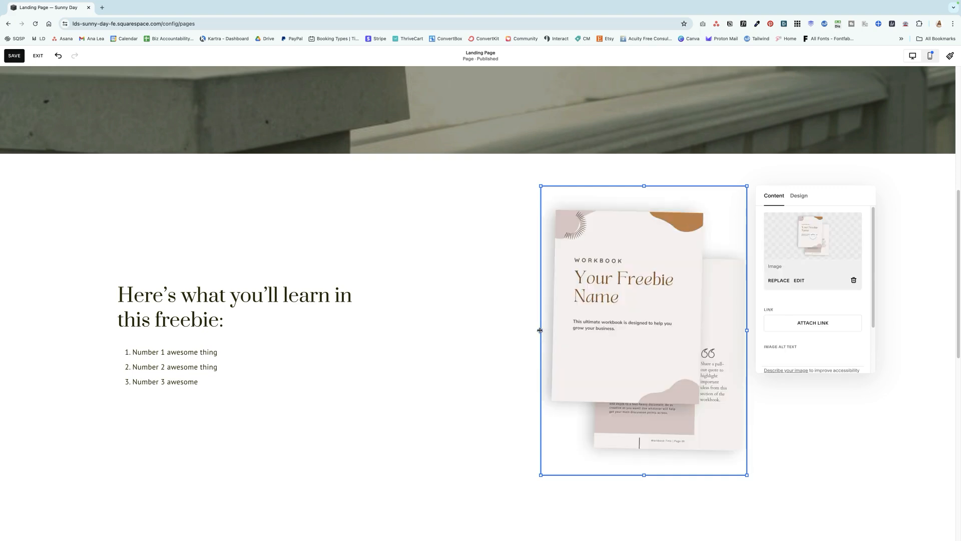
# Move the heading and numbered list block closer to the workbook image and widen it slightly
pyautogui.click(347, 341)
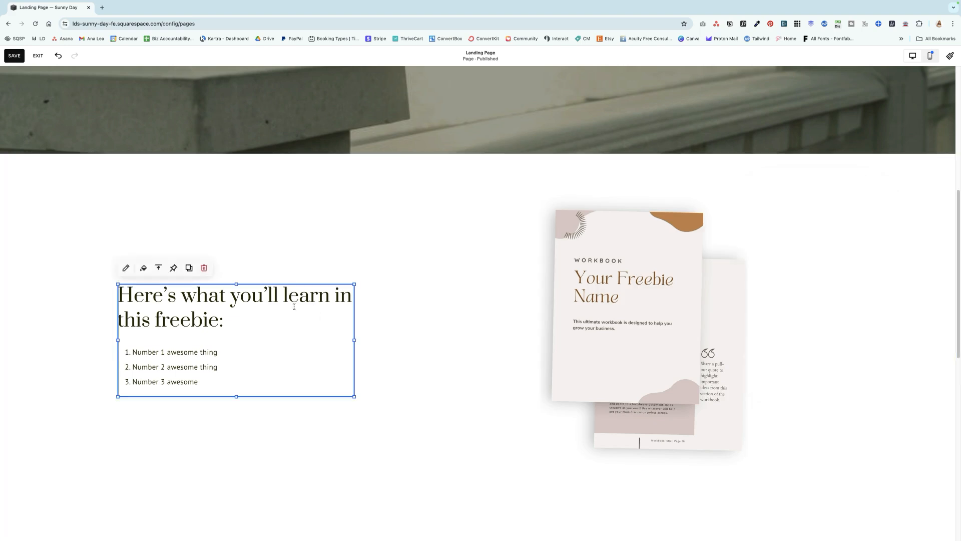
pyautogui.moveTo(347, 341); pyautogui.dragTo(453, 340)
pyautogui.click(397, 315)
pyautogui.click(524, 348)
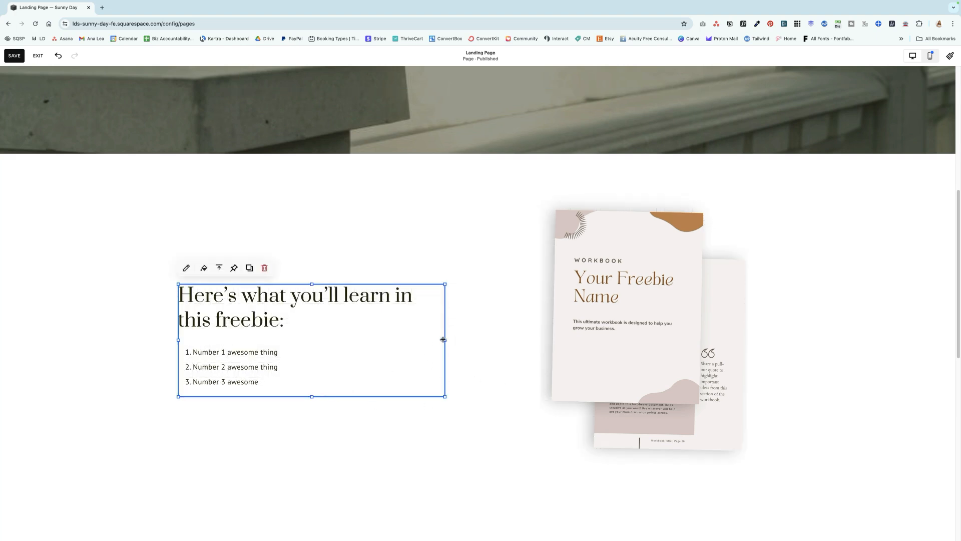
# Shrink the workbook image from its lower edge and move it down and closer to the list text
pyautogui.click(651, 431)
pyautogui.moveTo(653, 472); pyautogui.dragTo(644, 435)
pyautogui.click(390, 371)
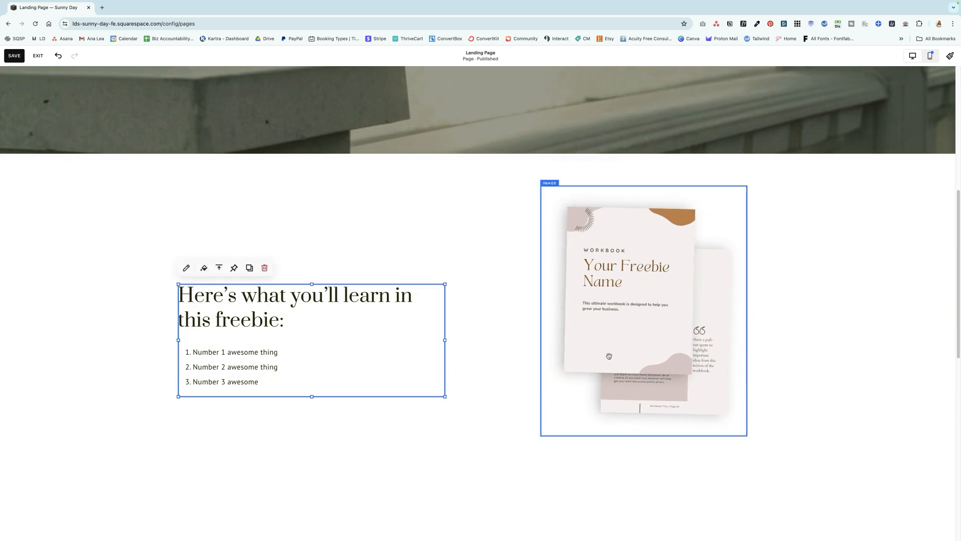
pyautogui.moveTo(618, 361); pyautogui.dragTo(578, 383)
pyautogui.click(752, 358)
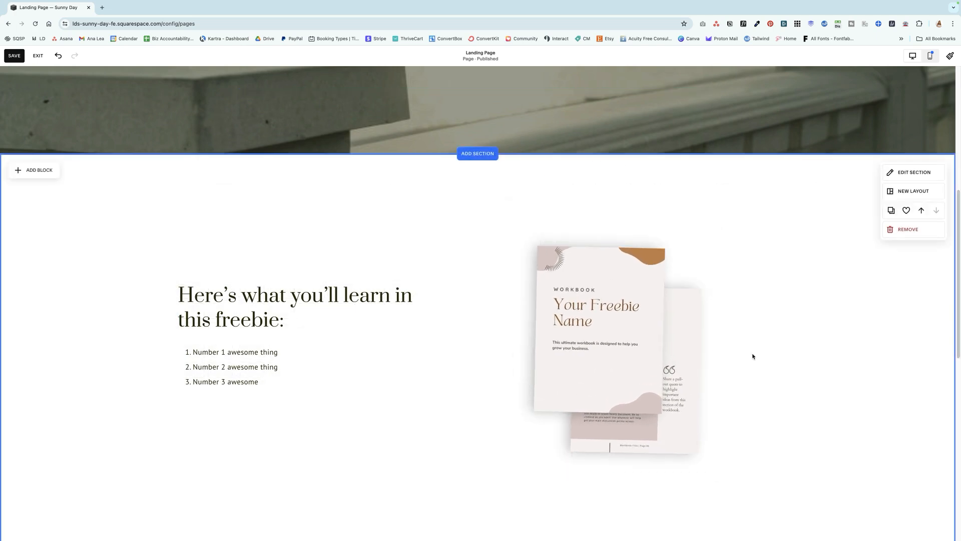
# Reduce the freebie section's height to trim the empty space below the workbook image
pyautogui.scroll(-2, 857, 510)
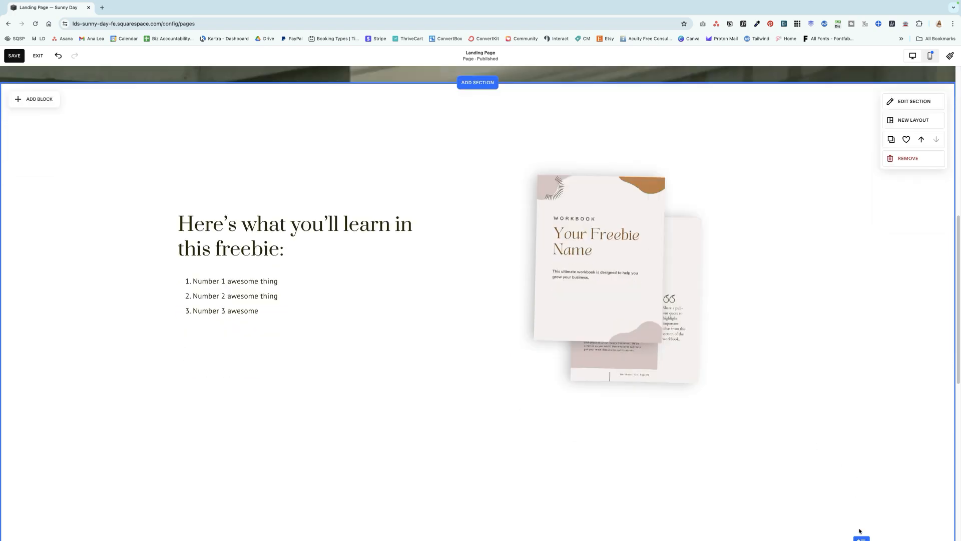
pyautogui.moveTo(861, 536); pyautogui.dragTo(861, 405)
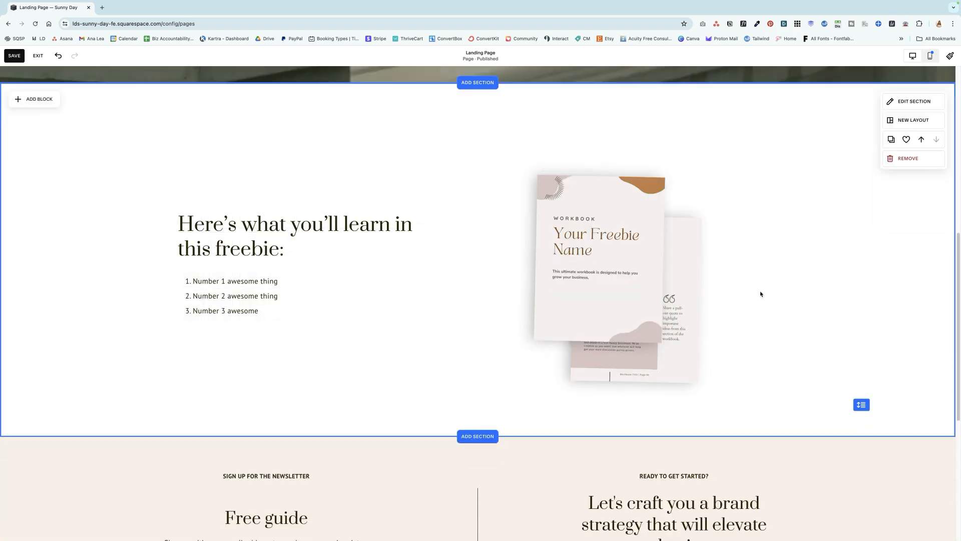
pyautogui.scroll(2, 796, 227)
pyautogui.scroll(-2, 796, 227)
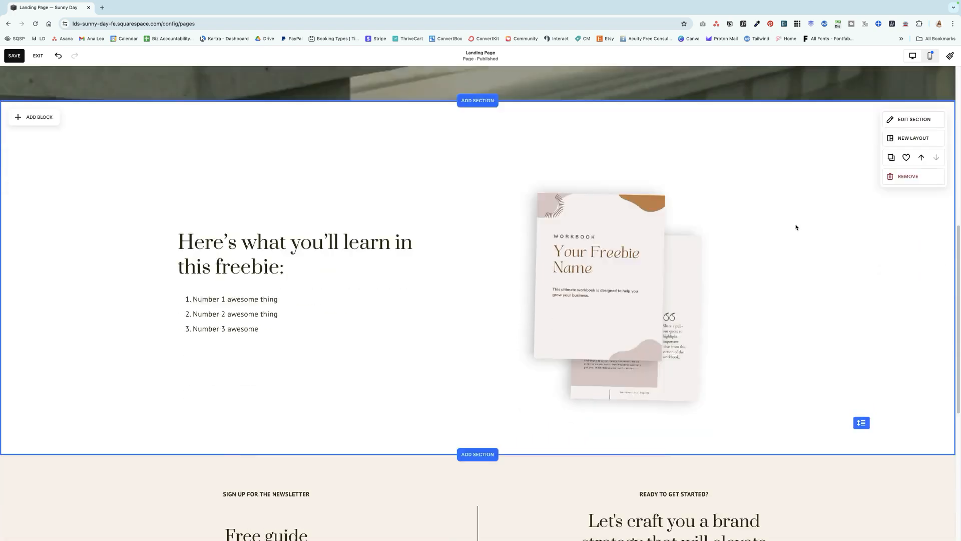
# Add an About section with an image beside a heading and paragraph below the freebie description section
pyautogui.click(481, 446)
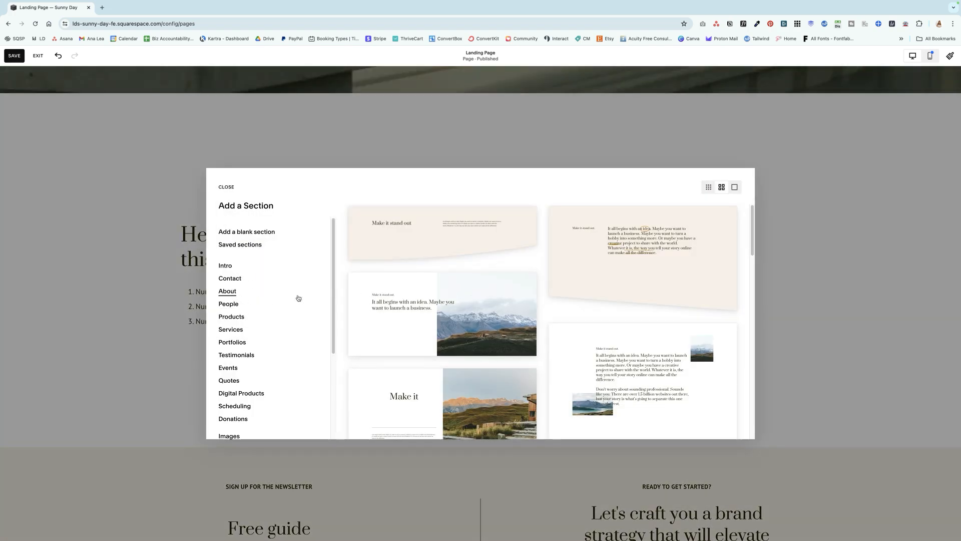
pyautogui.scroll(-4, 548, 321)
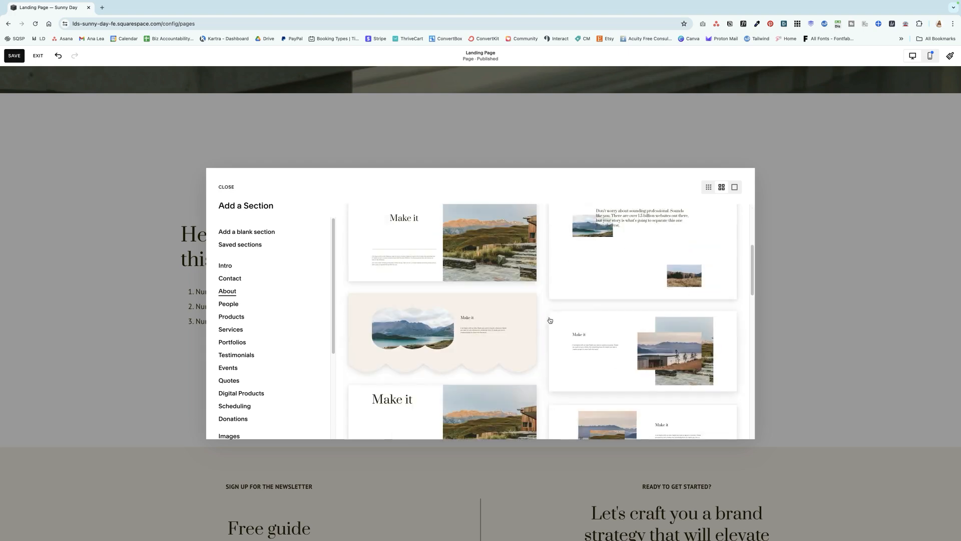
pyautogui.click(551, 320)
pyautogui.scroll(3, 251, 191)
pyautogui.scroll(-2, 333, 223)
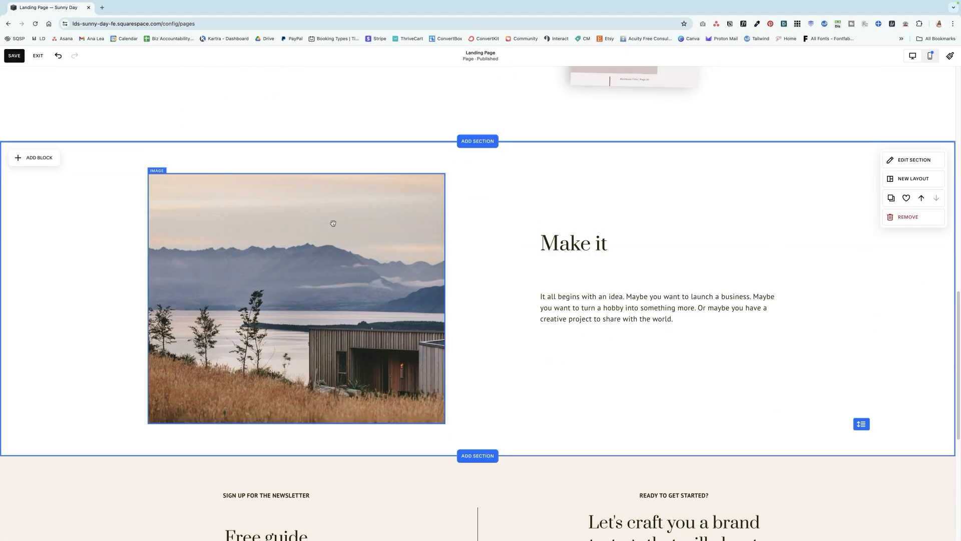
# Replace the new section's lakeside house image with the long-haired woman's portrait from the image library
pyautogui.doubleClick(193, 179)
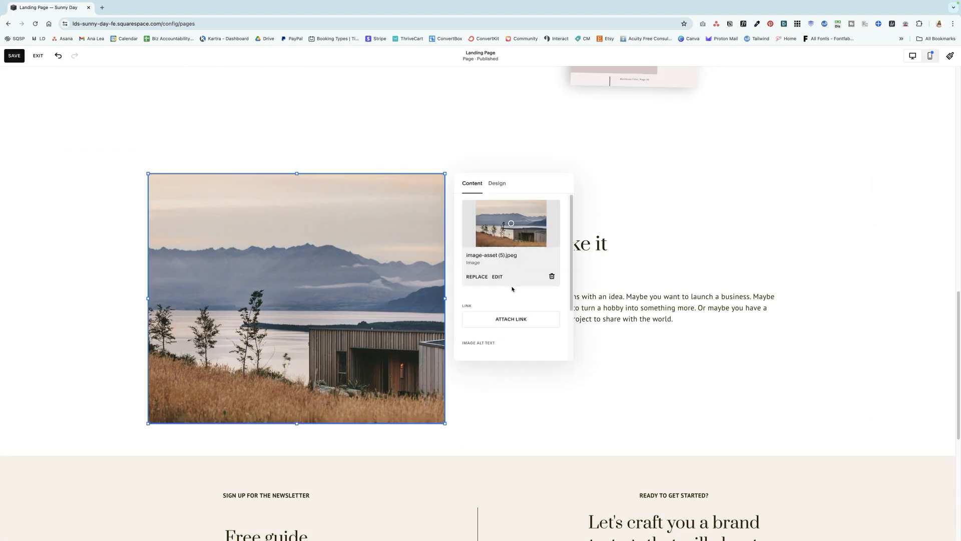
pyautogui.click(482, 278)
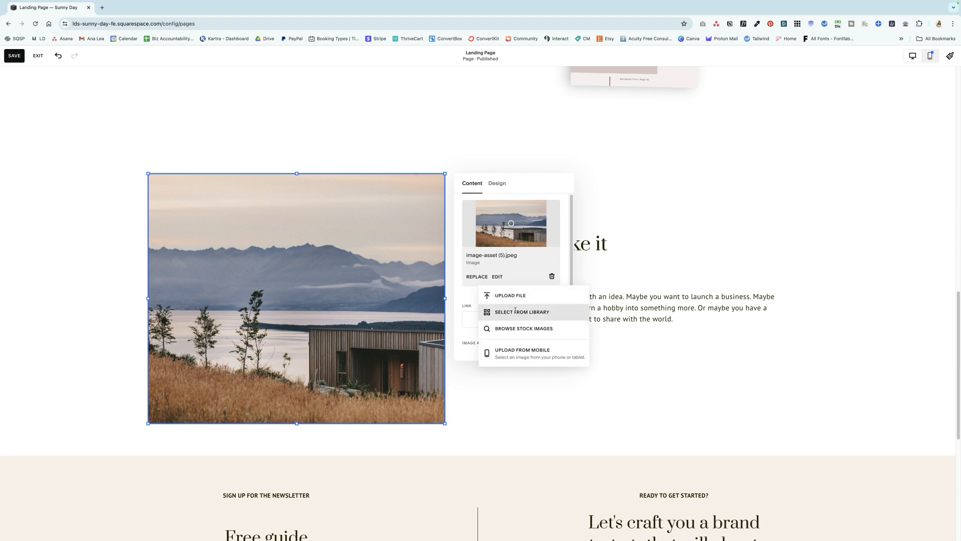
pyautogui.click(488, 251)
pyautogui.scroll(-8, 457, 323)
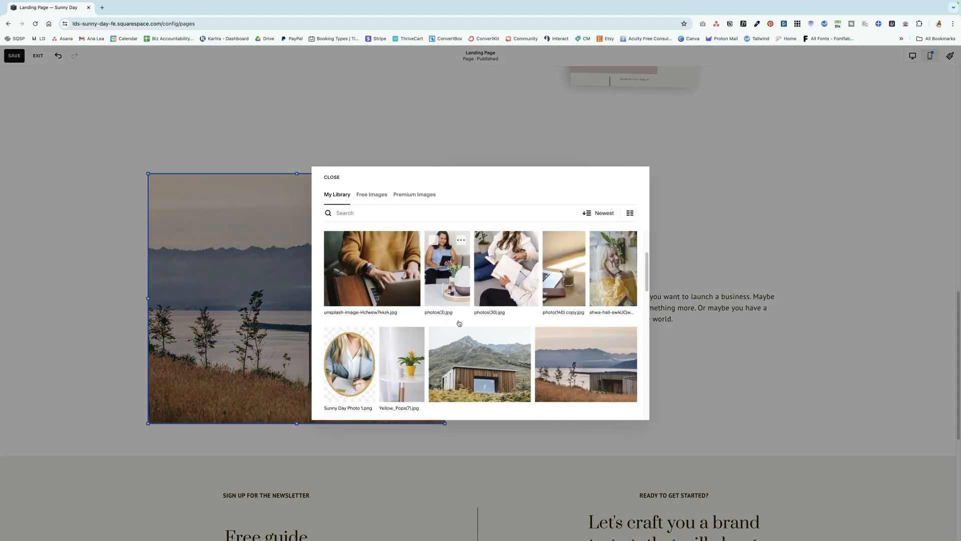
pyautogui.scroll(-8, 459, 323)
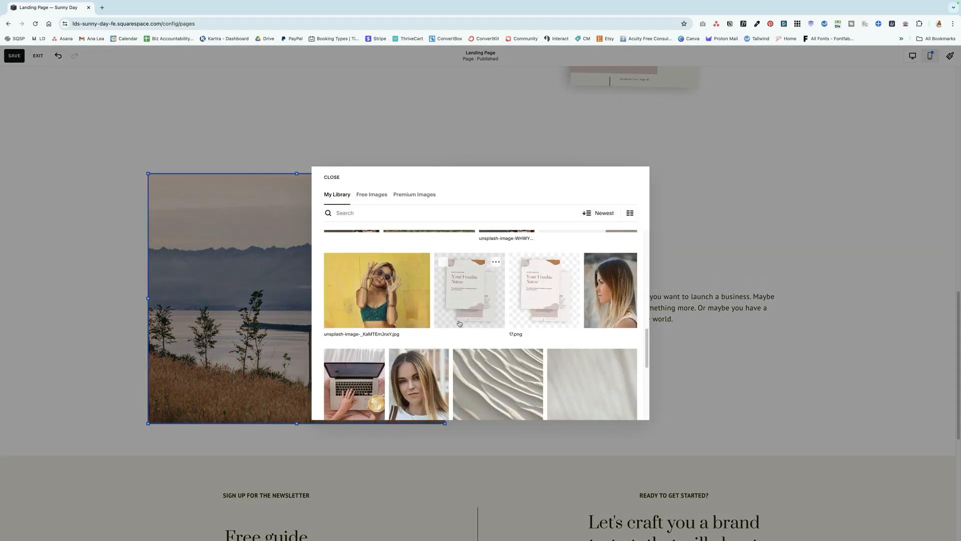
pyautogui.scroll(-1, 425, 283)
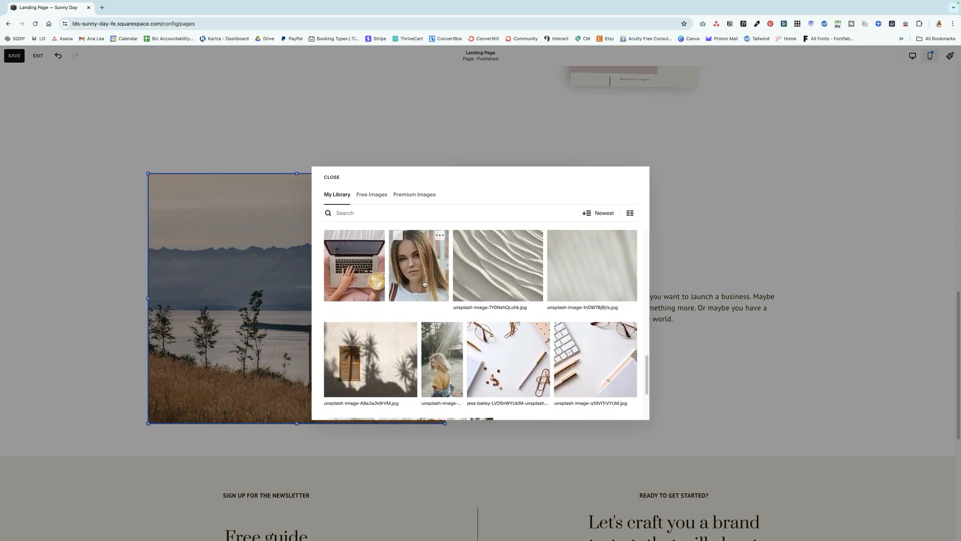
pyautogui.click(423, 279)
pyautogui.click(622, 407)
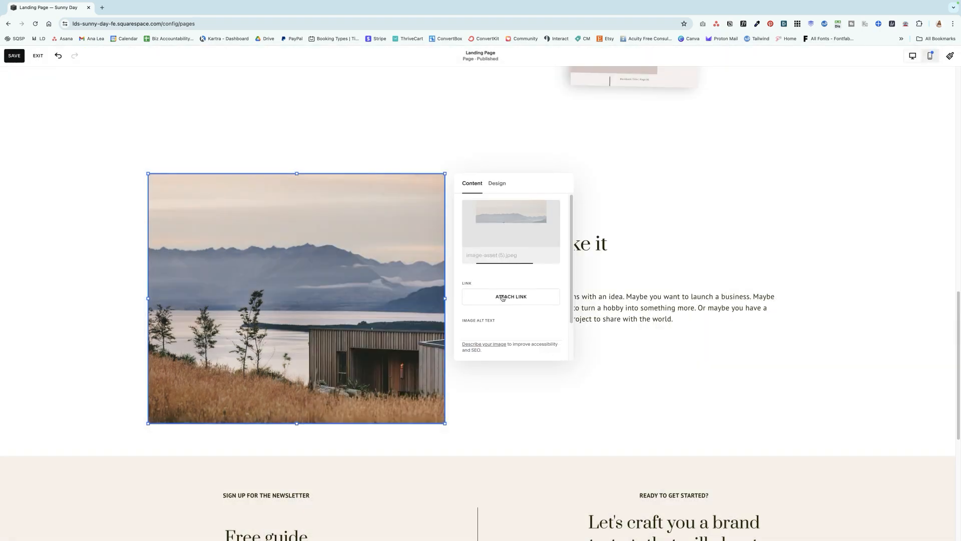
# Crop the portrait image to the 2:3 arch shape with a rounded top
pyautogui.click(596, 240)
pyautogui.click(221, 187)
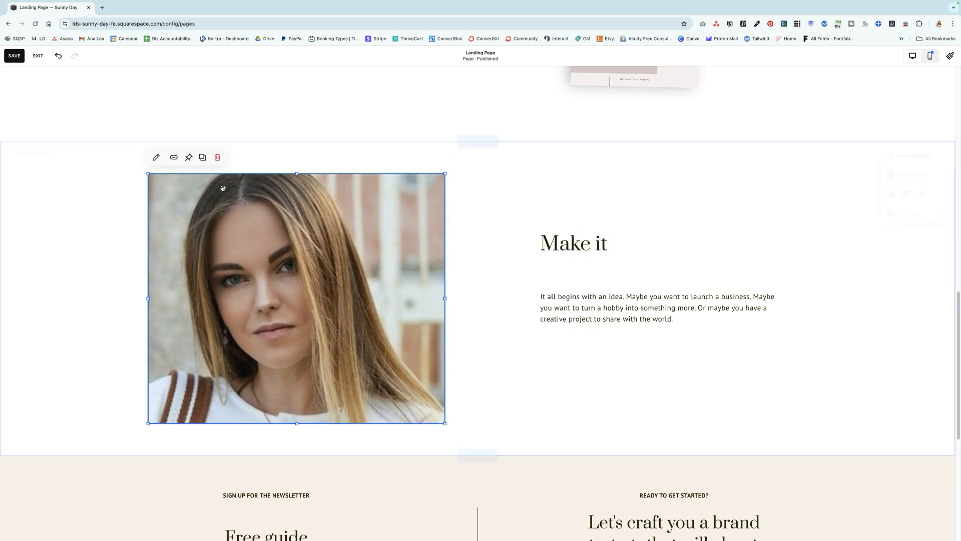
pyautogui.click(156, 157)
pyautogui.click(497, 183)
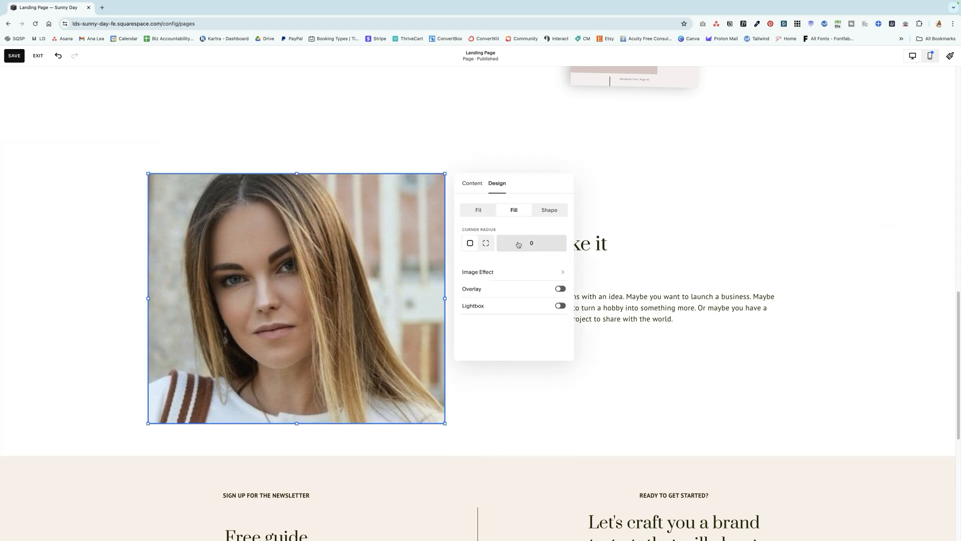
pyautogui.click(549, 210)
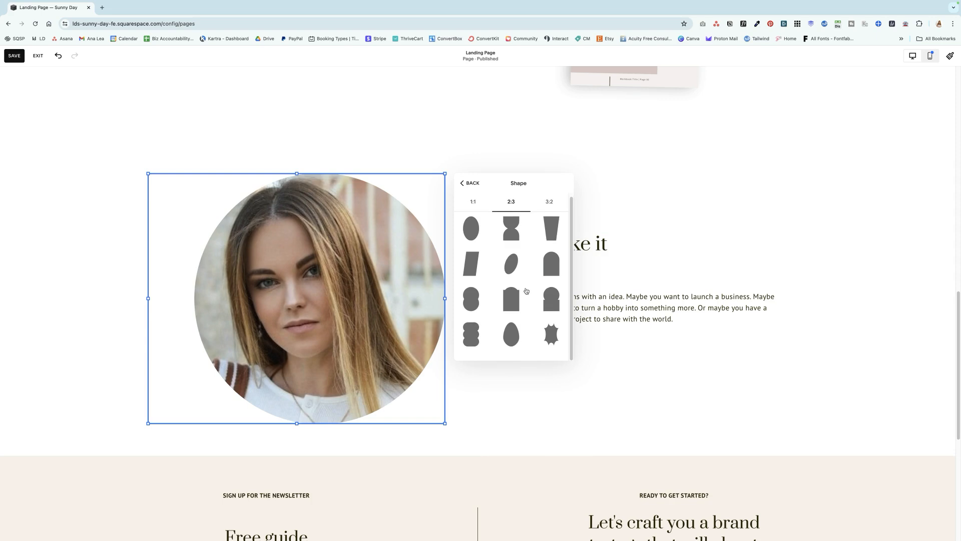
pyautogui.click(472, 301)
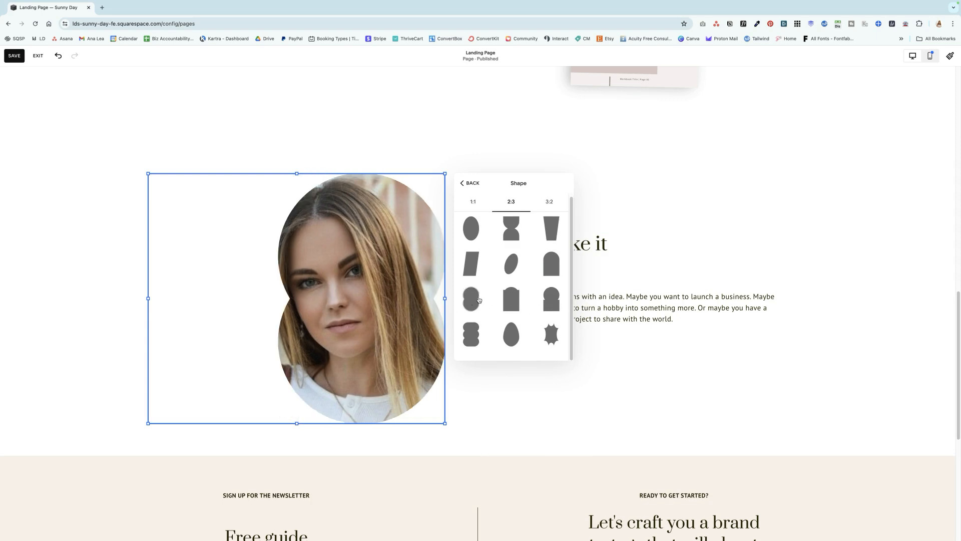
pyautogui.click(561, 263)
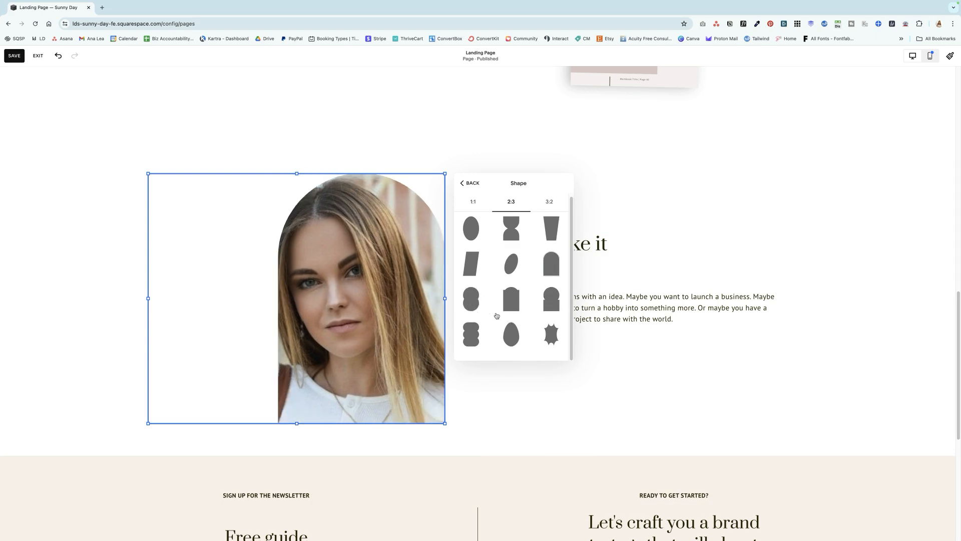
# Replace the "Make it" heading with a "Hey, I'm" greeting followed by the owner's first name
pyautogui.click(619, 249)
pyautogui.click(619, 248)
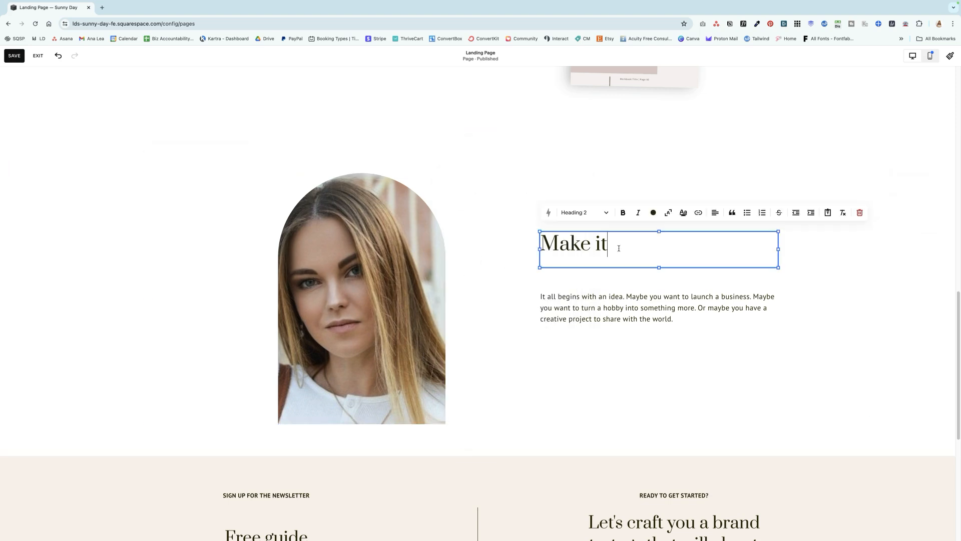
pyautogui.tripleClick(619, 248)
pyautogui.write('Hey, I')
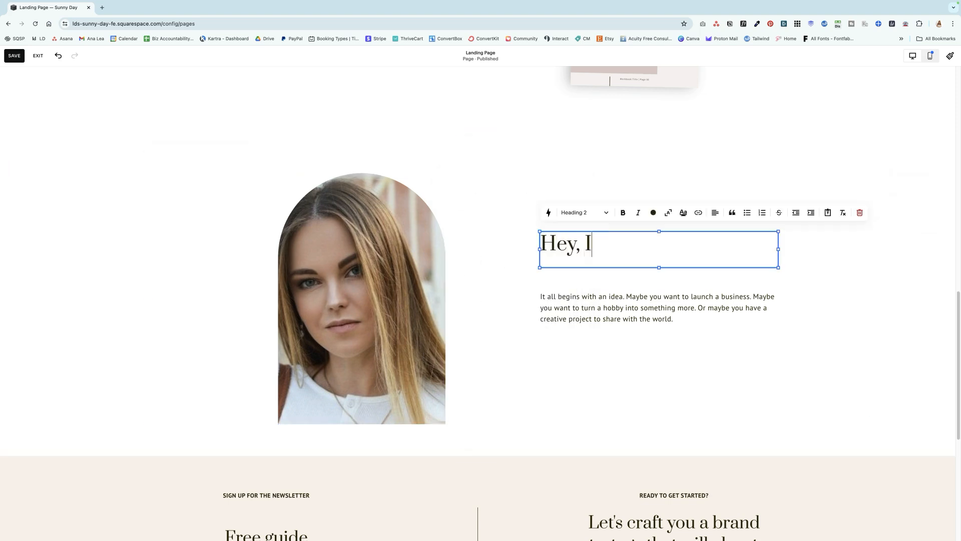
pyautogui.write("'m Ana")
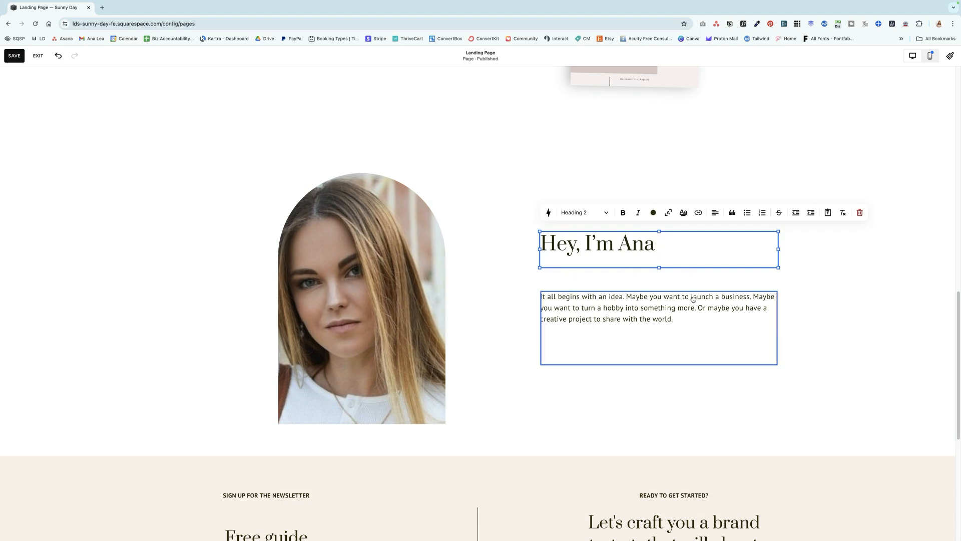
# Merge the greeting and two copies of the placeholder paragraph into one text block, delete the separate paragraph block, and centre the text beside the portrait
pyautogui.click(684, 319)
pyautogui.moveTo(683, 319); pyautogui.dragTo(537, 292)
pyautogui.press('super+c')
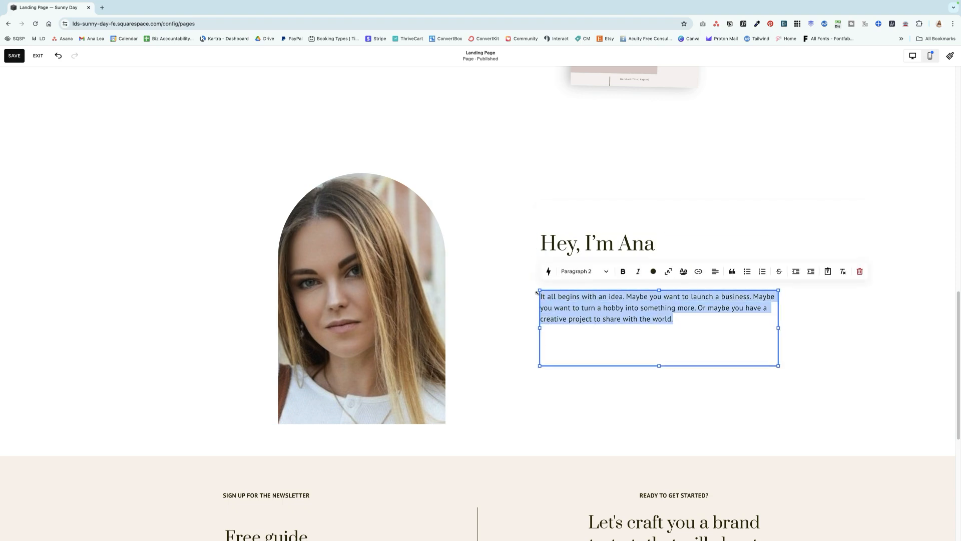
pyautogui.click(669, 245)
pyautogui.press('Return')
pyautogui.press('super+v')
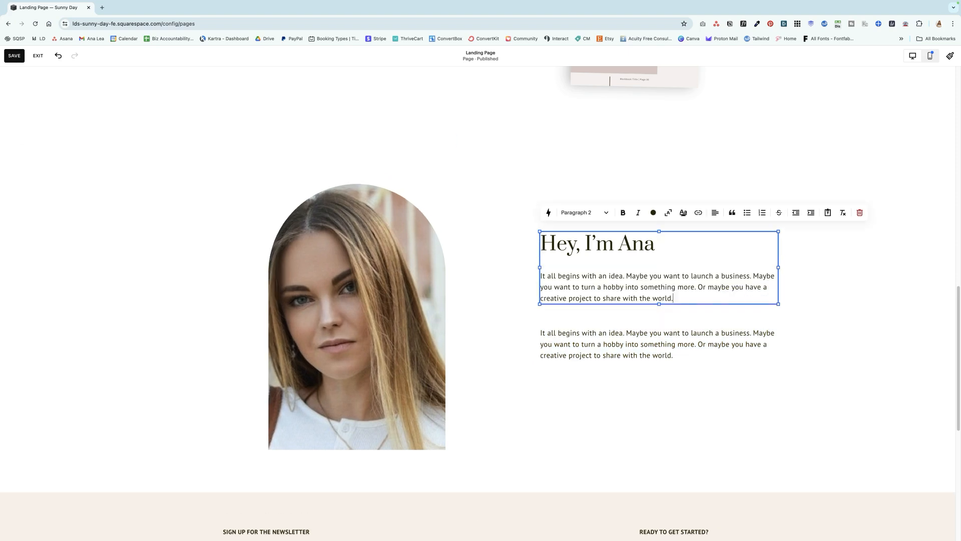
pyautogui.click(702, 344)
pyautogui.click(627, 312)
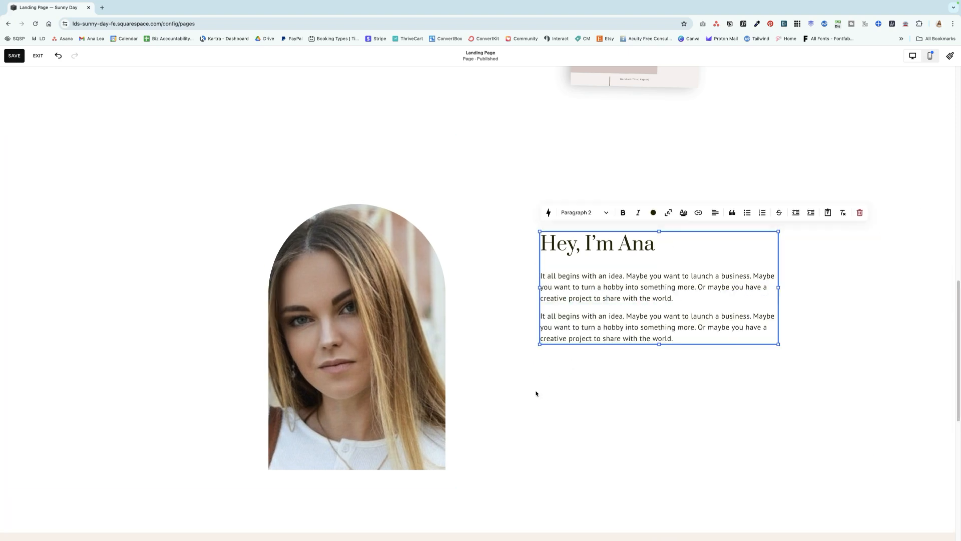
pyautogui.click(537, 392)
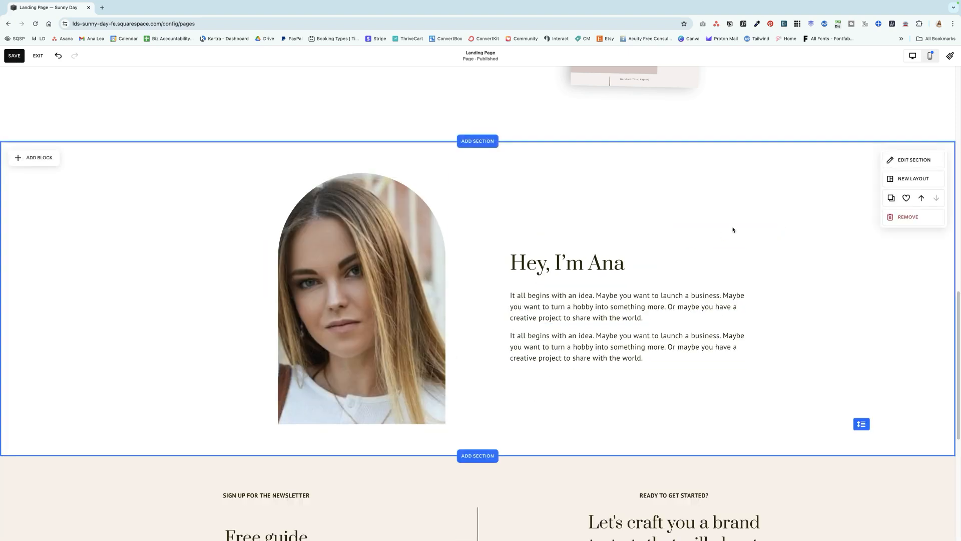
# Apply the Light 1 color theme to the About section
pyautogui.click(915, 160)
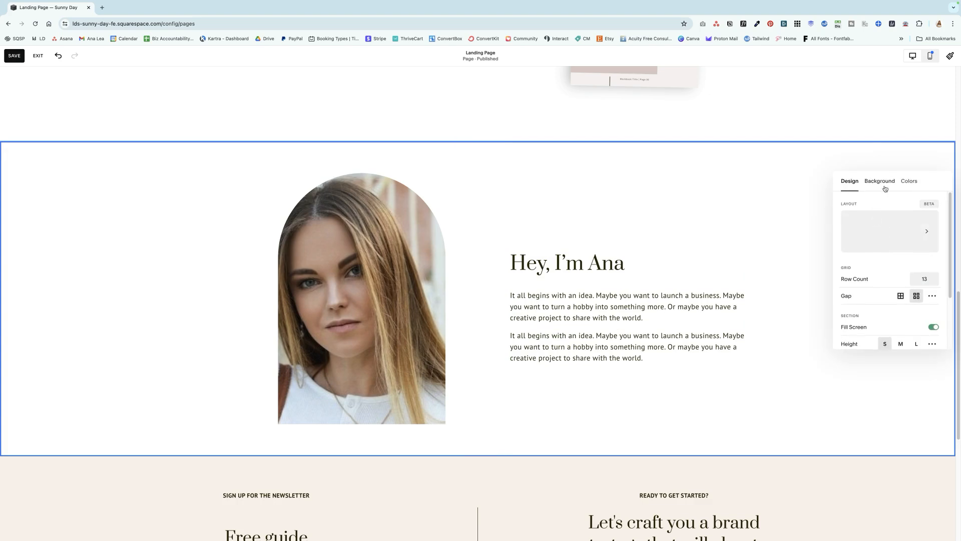
pyautogui.click(908, 181)
pyautogui.click(896, 274)
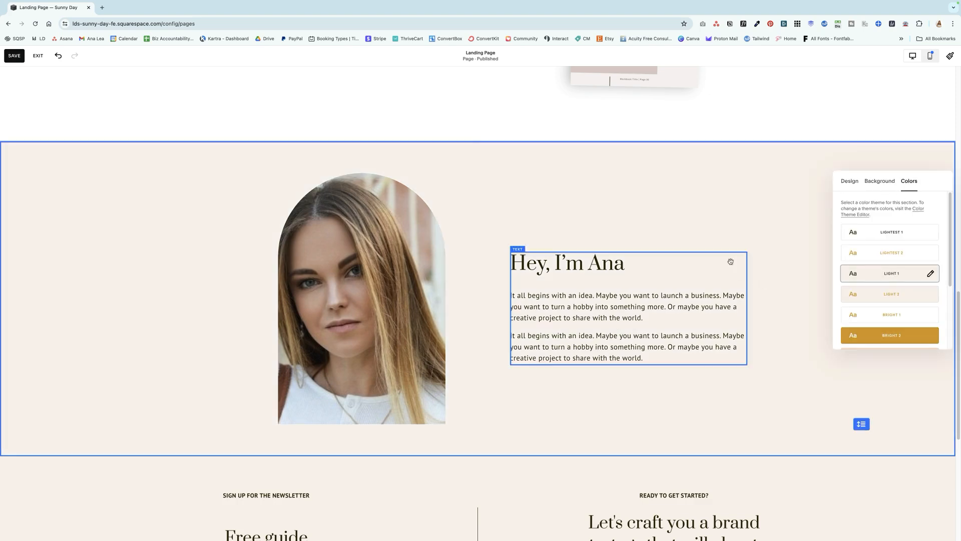
pyautogui.click(697, 228)
pyautogui.scroll(2, 701, 204)
pyautogui.scroll(10, 701, 204)
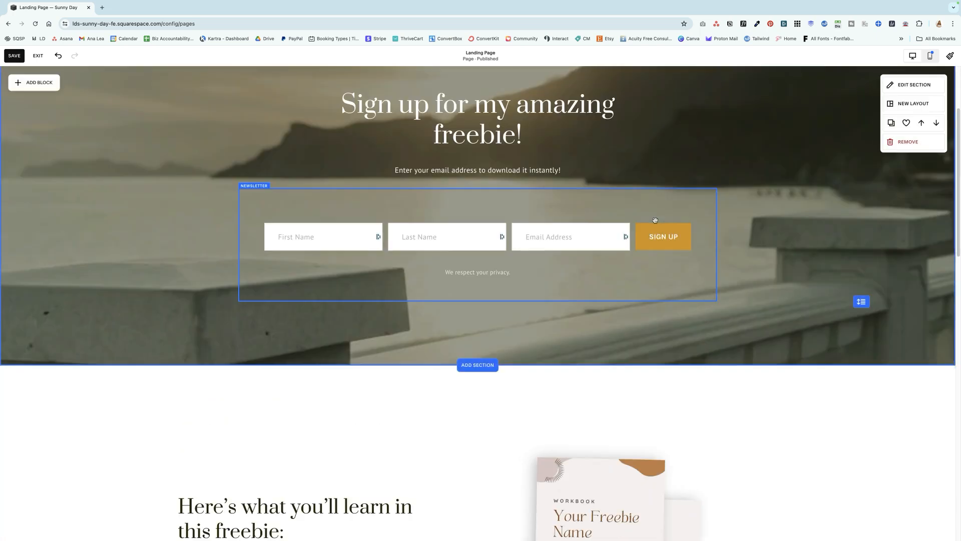
# Duplicate the newsletter sign-up section and move the copy below the About section at the end of the landing page
pyautogui.scroll(3, 661, 245)
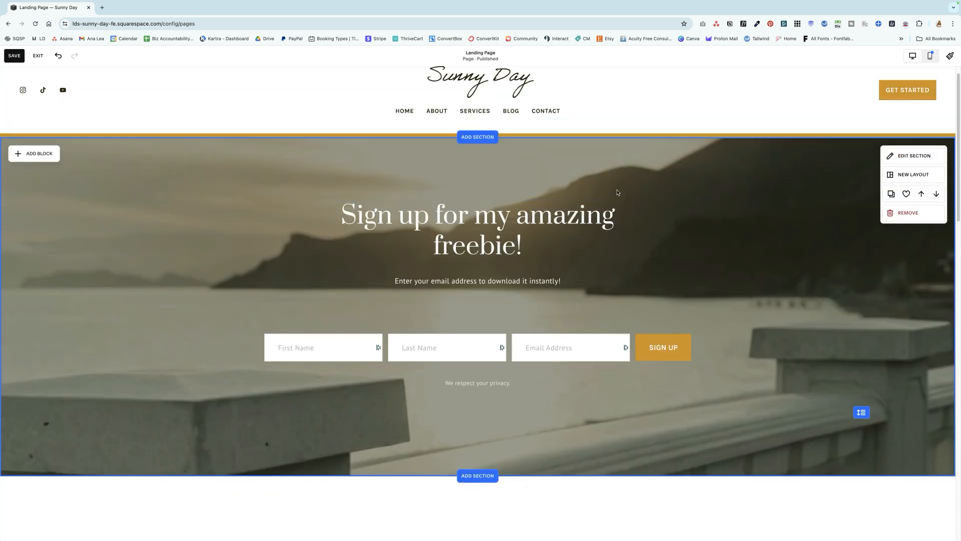
pyautogui.click(892, 194)
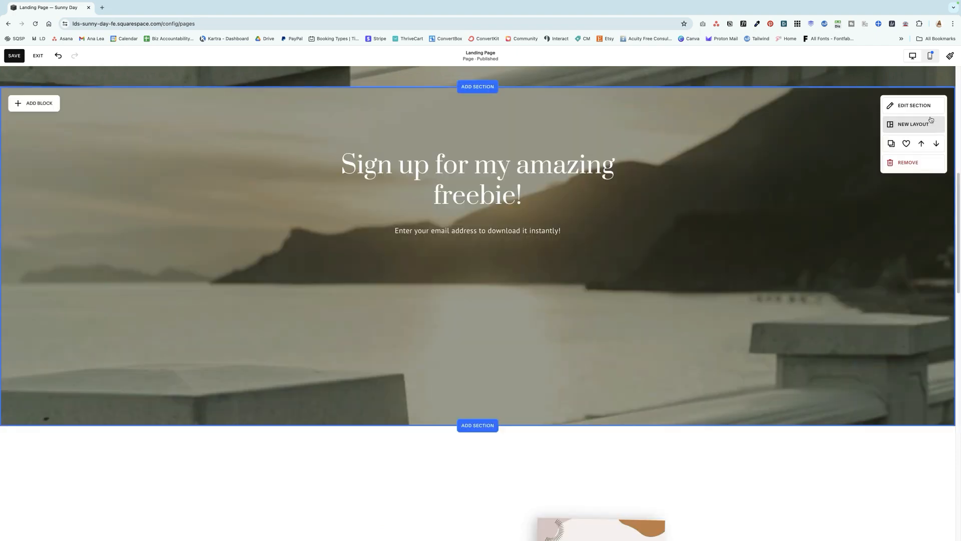
pyautogui.click(934, 142)
pyautogui.scroll(-6, 901, 200)
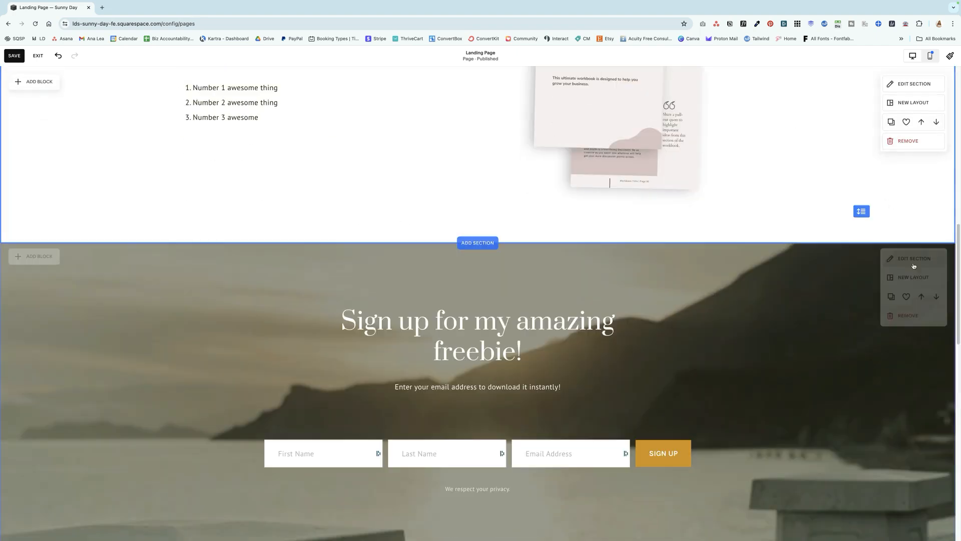
pyautogui.click(937, 180)
# Replace the duplicated sign-up section's heading with "Ready to experience this awesome benefit?"
pyautogui.moveTo(524, 386); pyautogui.dragTo(341, 349)
pyautogui.write('Ready')
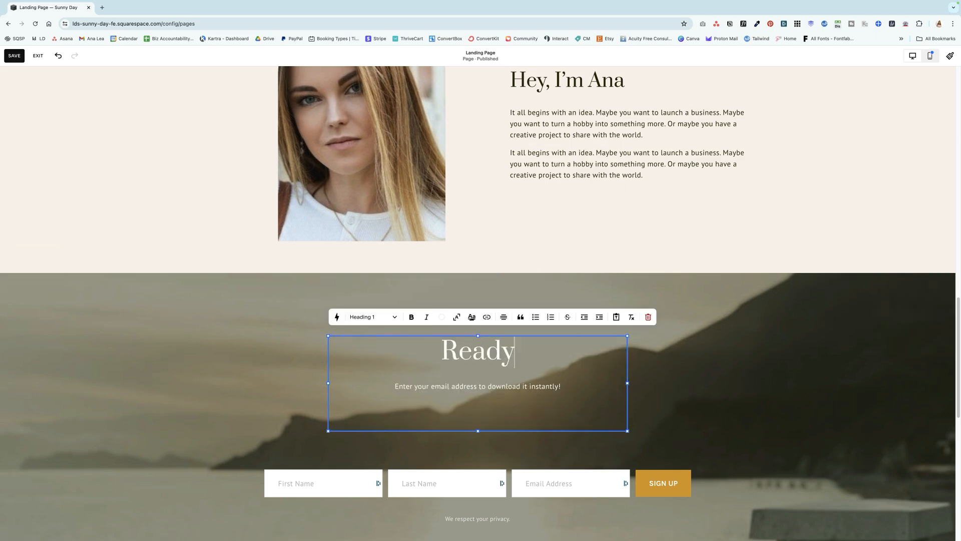
pyautogui.write(' to expe')
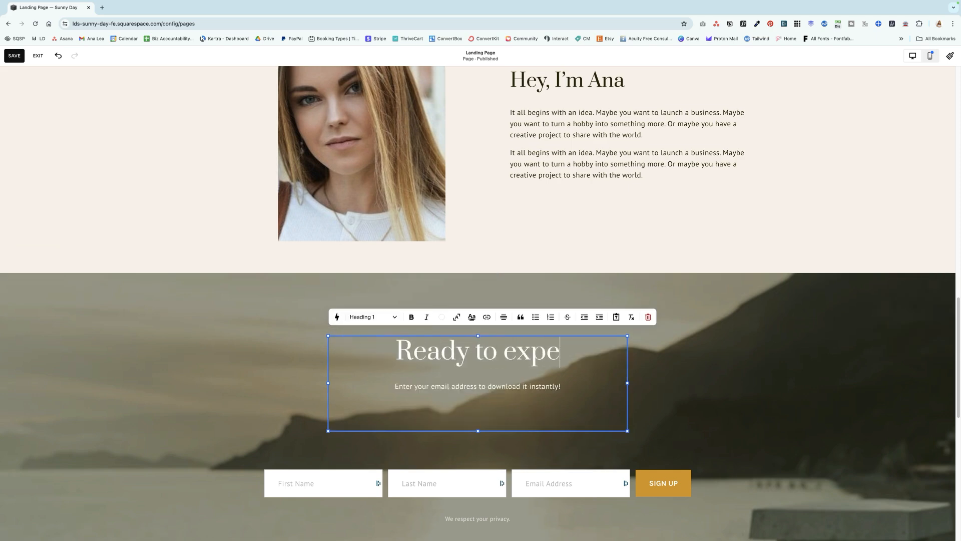
pyautogui.write('rience this aw')
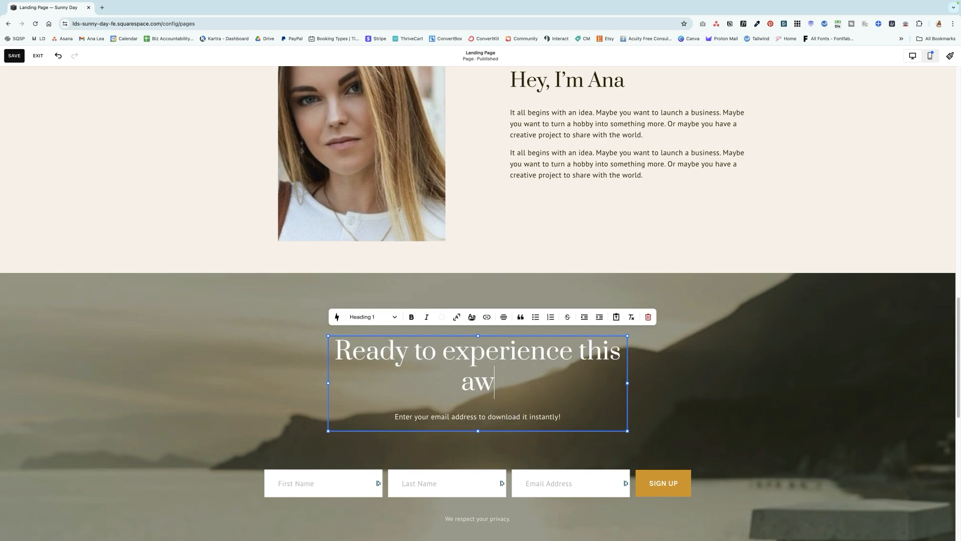
pyautogui.write('esome benefit?')
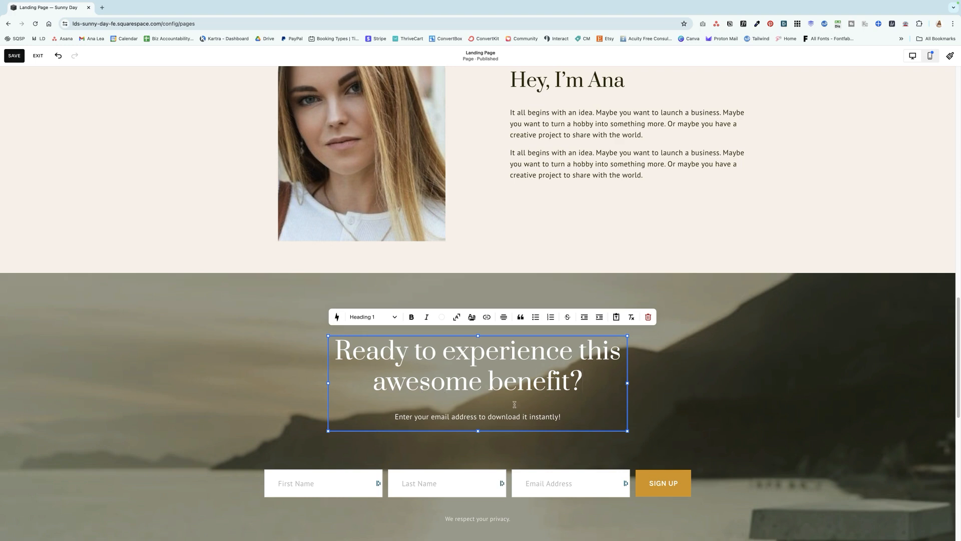
pyautogui.click(729, 379)
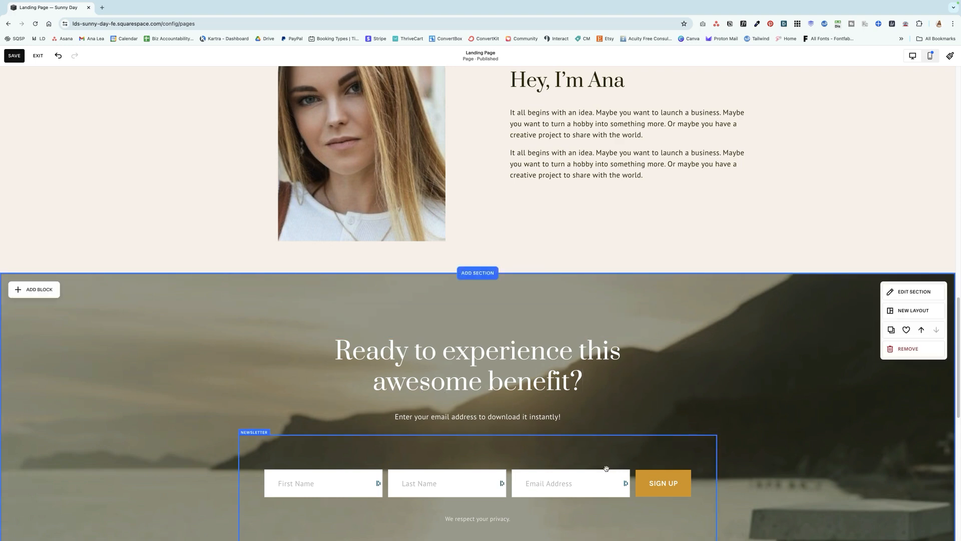
# Save the landing page with its closing sign-up section and leave editing mode
pyautogui.scroll(-3, 576, 458)
pyautogui.scroll(1, 588, 444)
pyautogui.scroll(6, 833, 429)
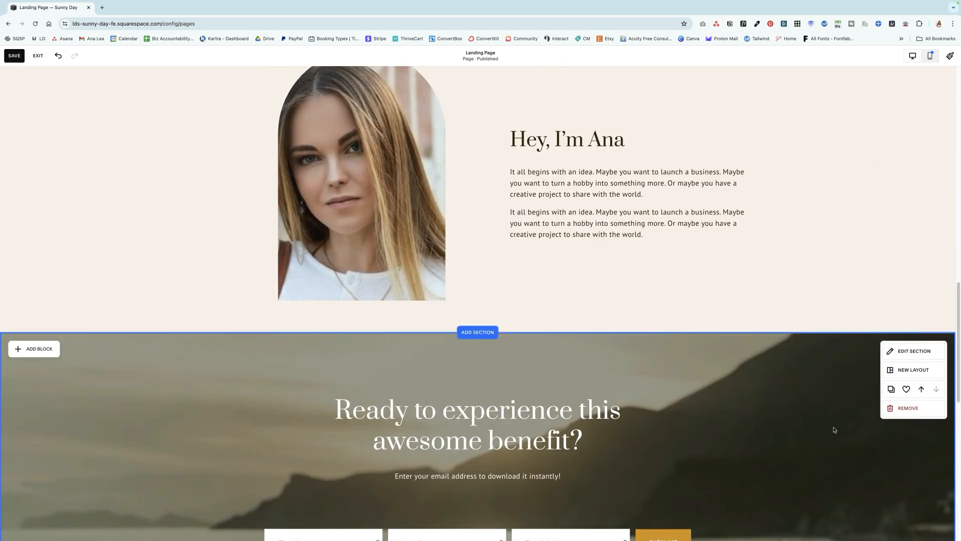
pyautogui.click(22, 60)
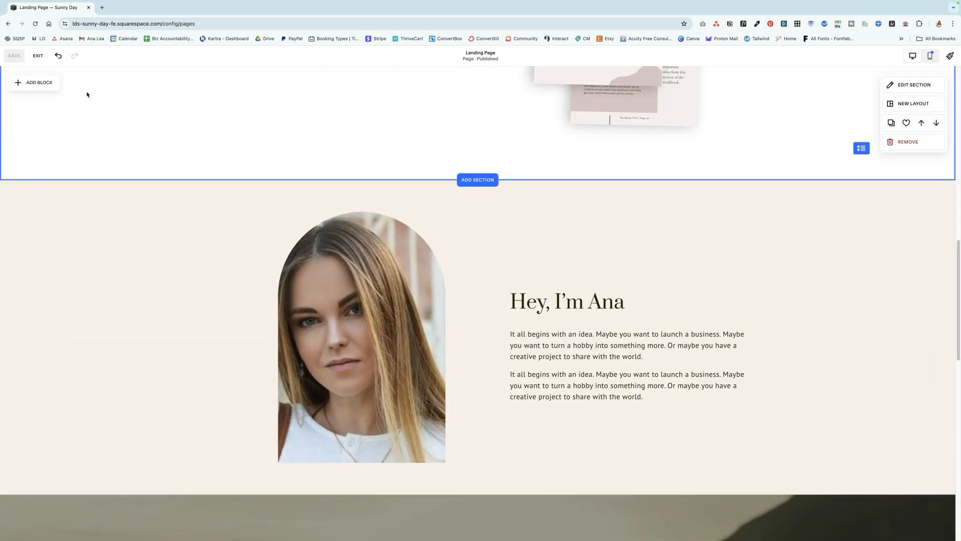
pyautogui.click(38, 55)
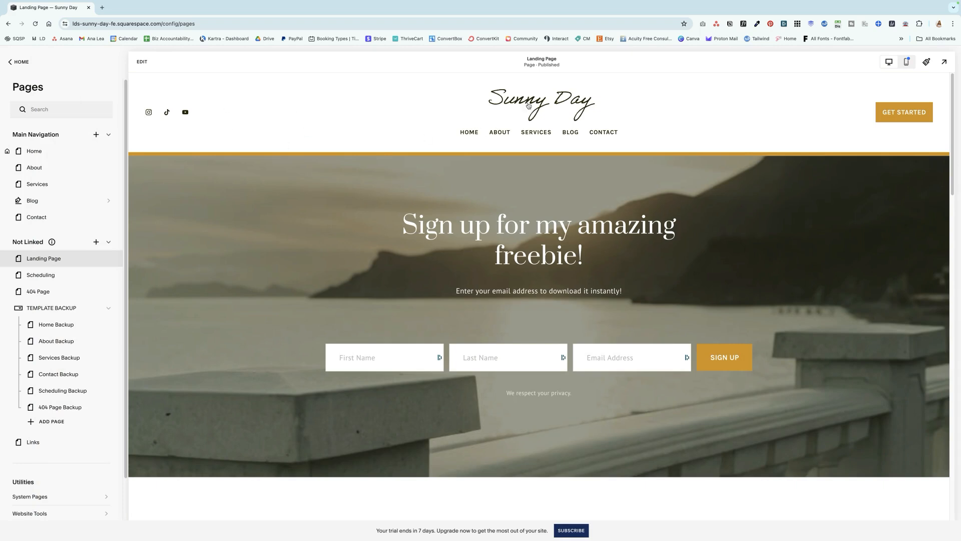
# Hide the header and footer in the Landing Page's navigation settings
pyautogui.scroll(-20, 459, 136)
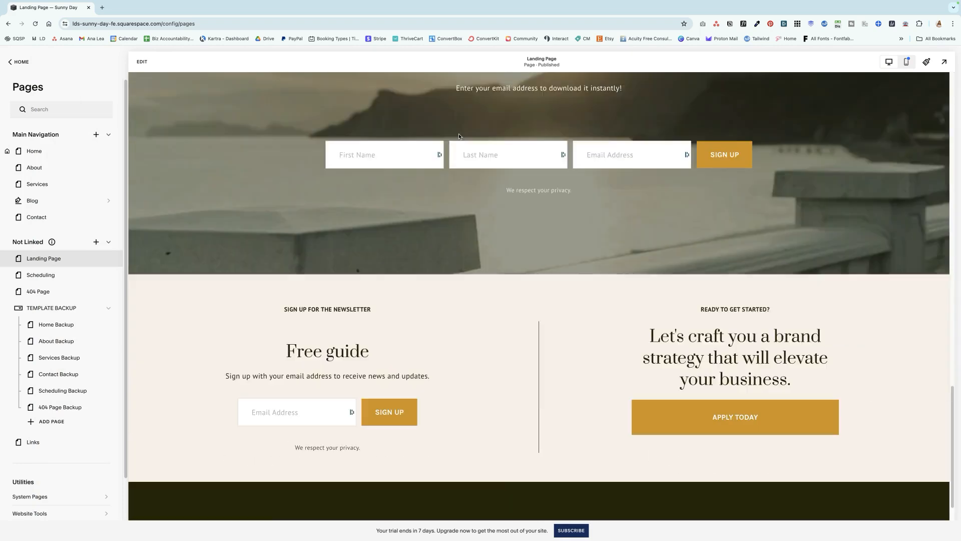
pyautogui.scroll(20, 505, 230)
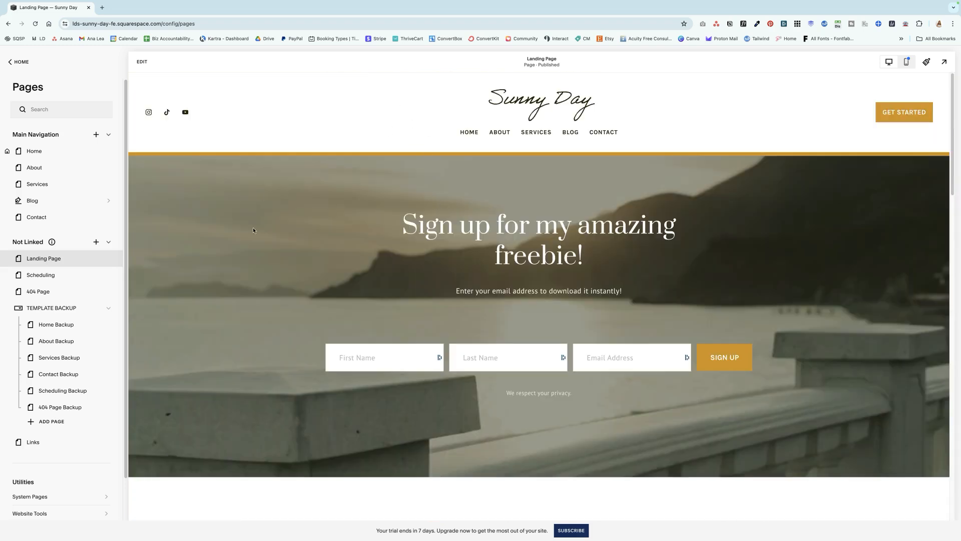
pyautogui.moveTo(108, 261)
pyautogui.click(108, 259)
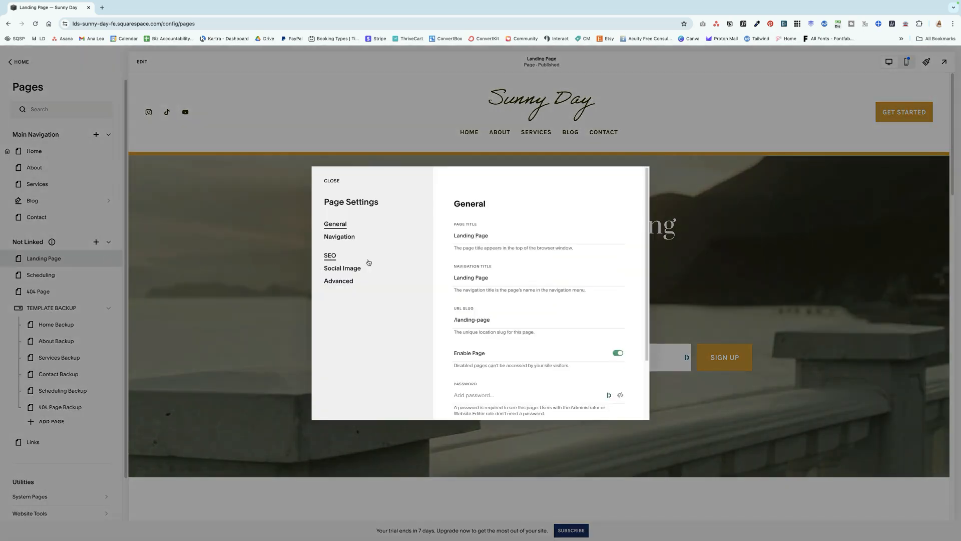
pyautogui.click(340, 238)
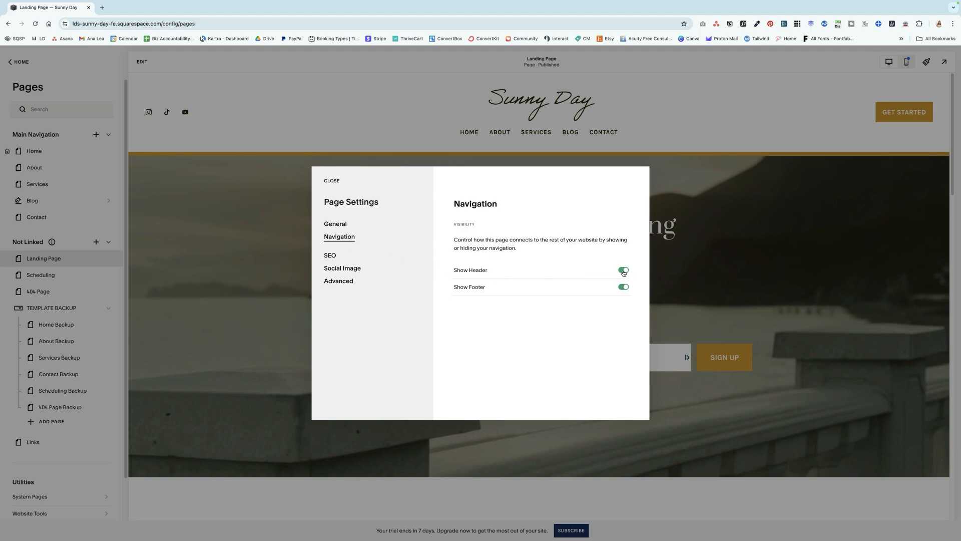
pyautogui.click(623, 271)
pyautogui.click(331, 182)
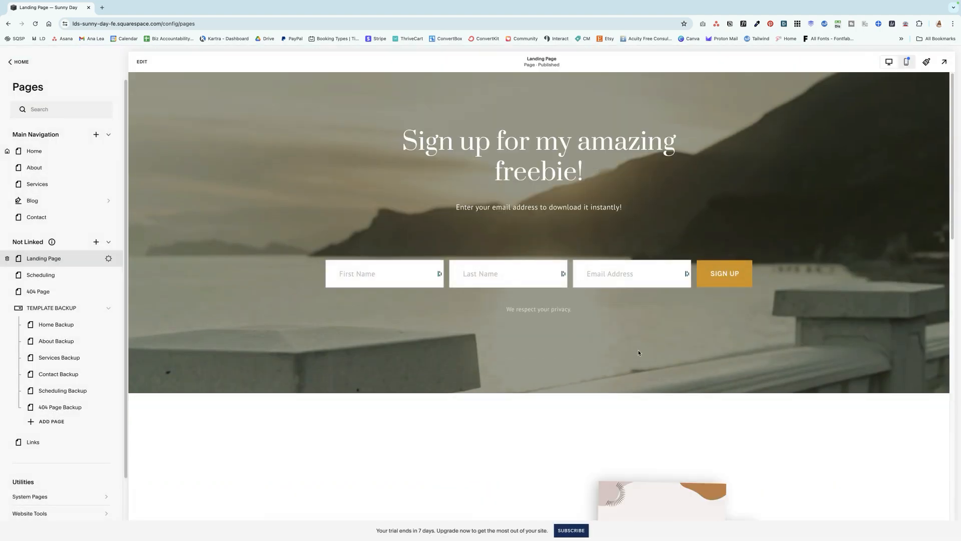
# Review the whole landing page without header and footer, first in desktop view and again in mobile view
pyautogui.scroll(-15, 758, 308)
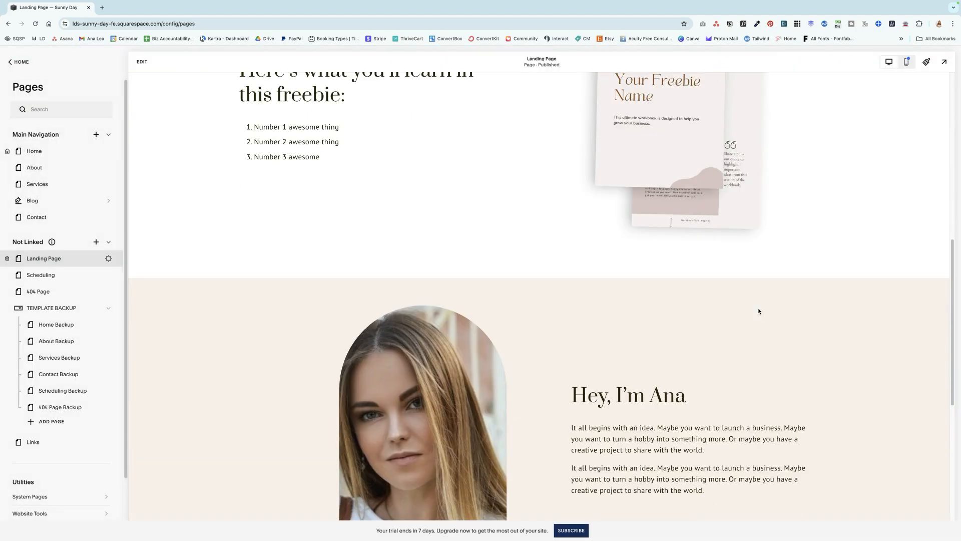
pyautogui.scroll(-3, 759, 311)
pyautogui.scroll(20, 758, 310)
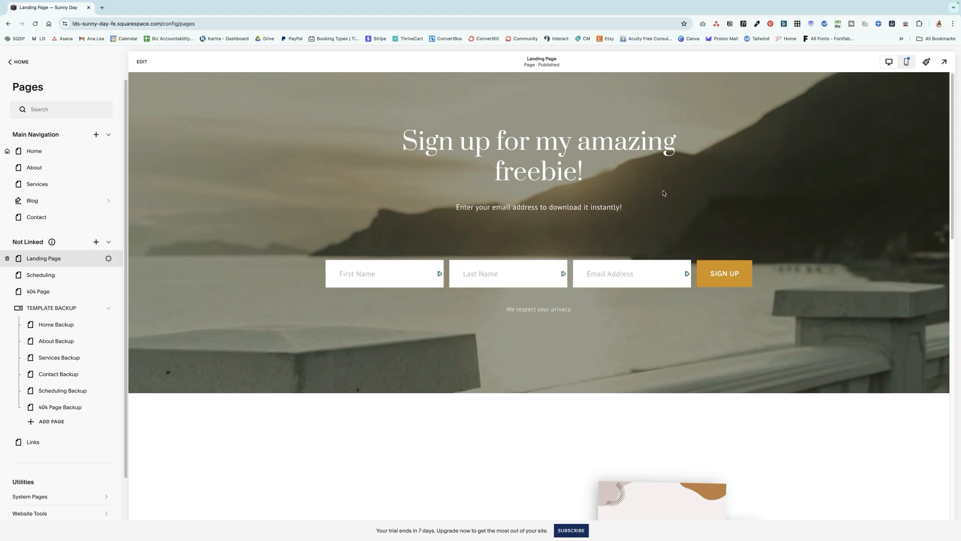
pyautogui.click(912, 68)
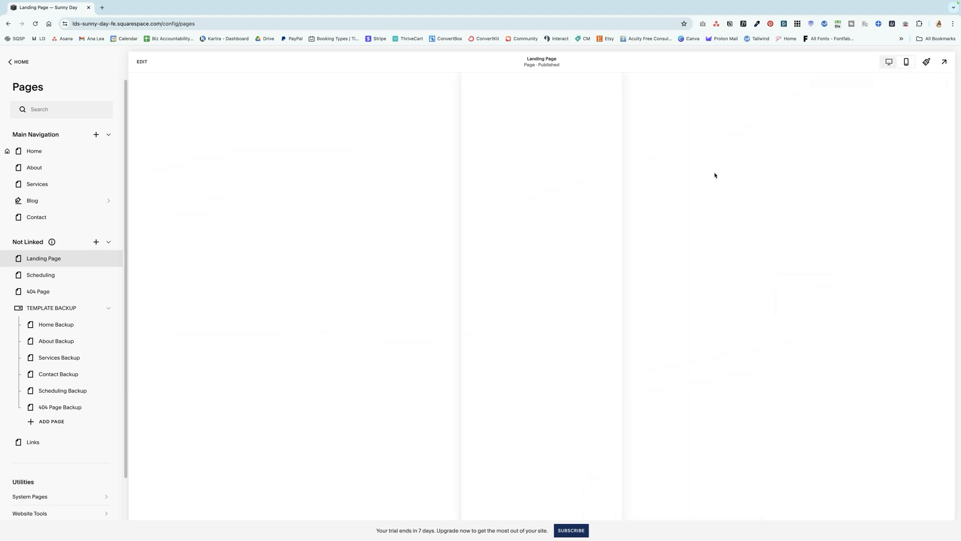
pyautogui.scroll(-2, 564, 249)
pyautogui.scroll(-10, 564, 248)
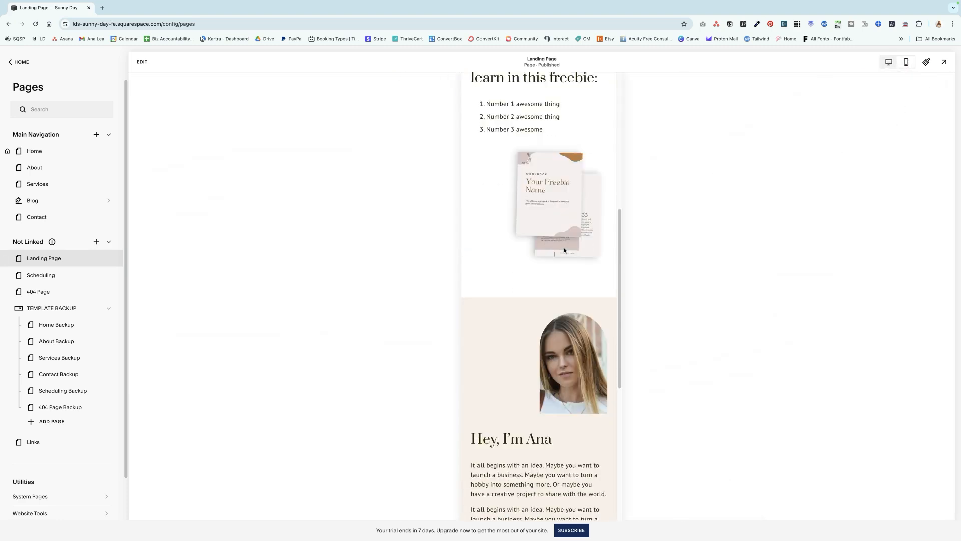
pyautogui.scroll(-2, 557, 231)
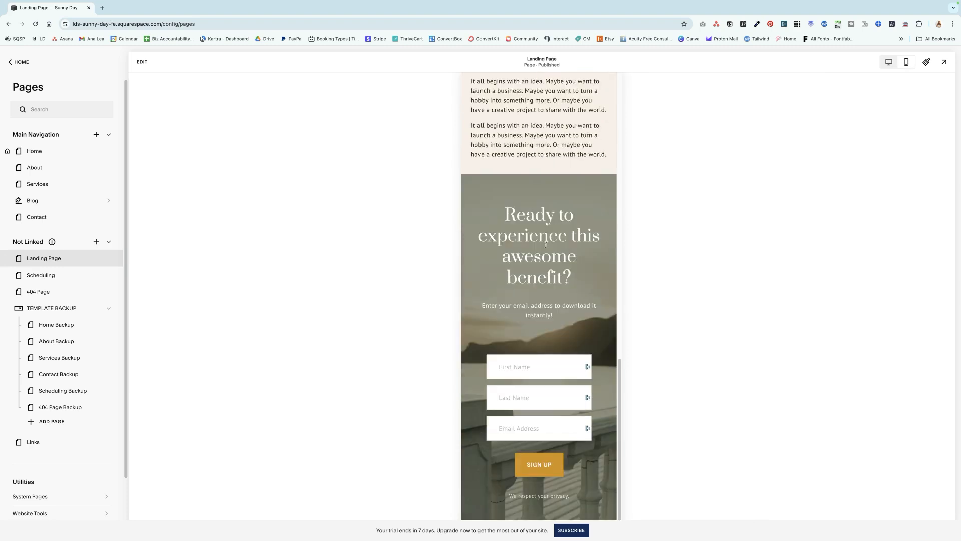
pyautogui.scroll(4, 567, 184)
pyautogui.scroll(10, 560, 196)
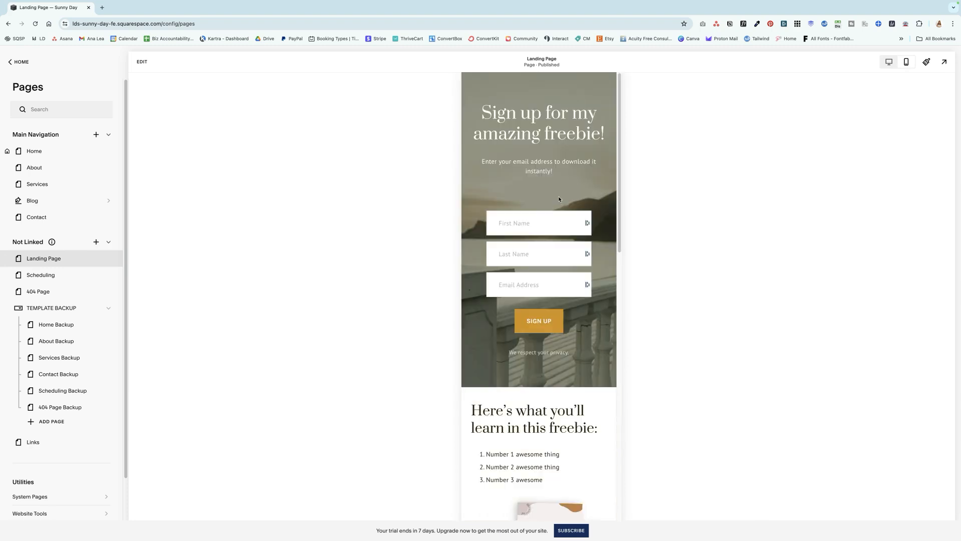
pyautogui.scroll(-8, 559, 194)
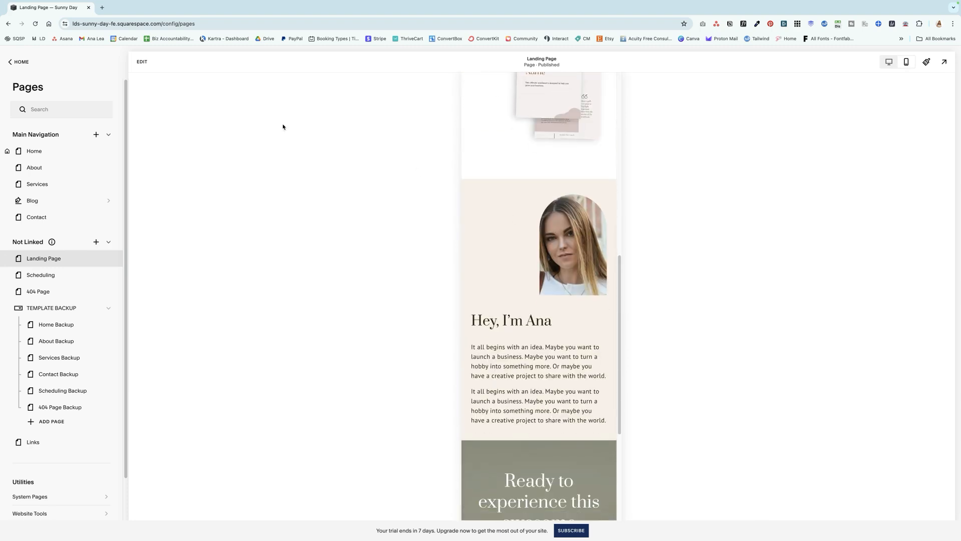
# In the mobile layout, narrow and reposition the portrait's image block above the greeting and set its horizontal alignment to centre
pyautogui.click(143, 62)
pyautogui.click(502, 249)
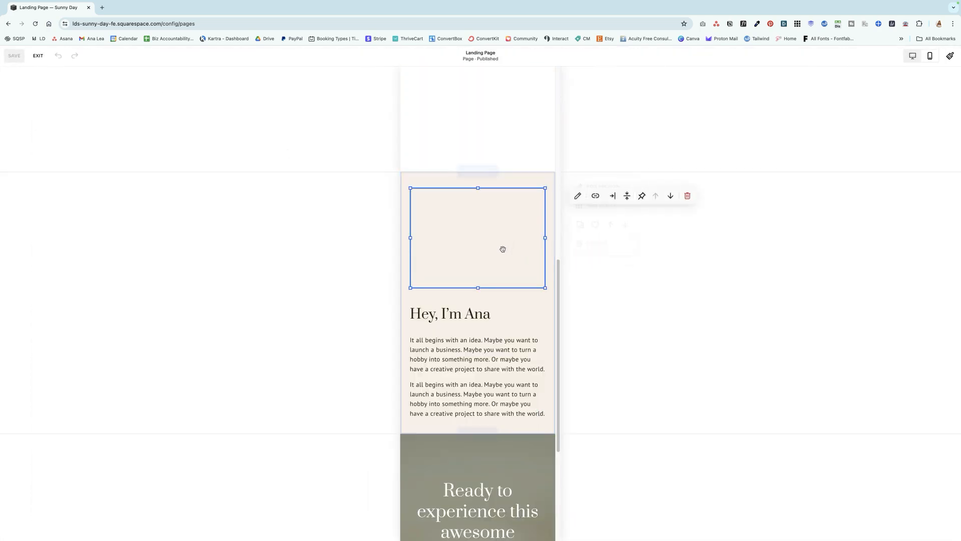
pyautogui.moveTo(492, 244); pyautogui.dragTo(463, 247)
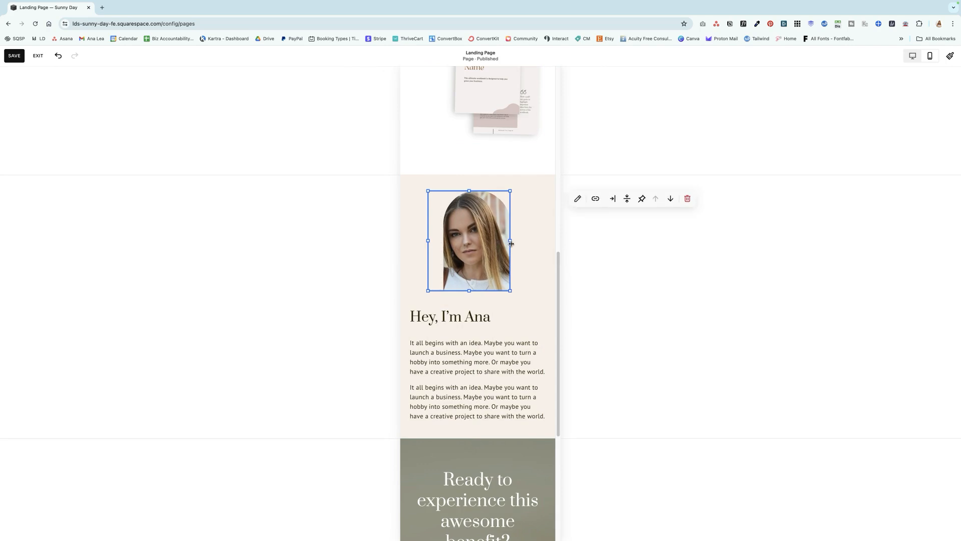
pyautogui.click(613, 200)
pyautogui.click(611, 217)
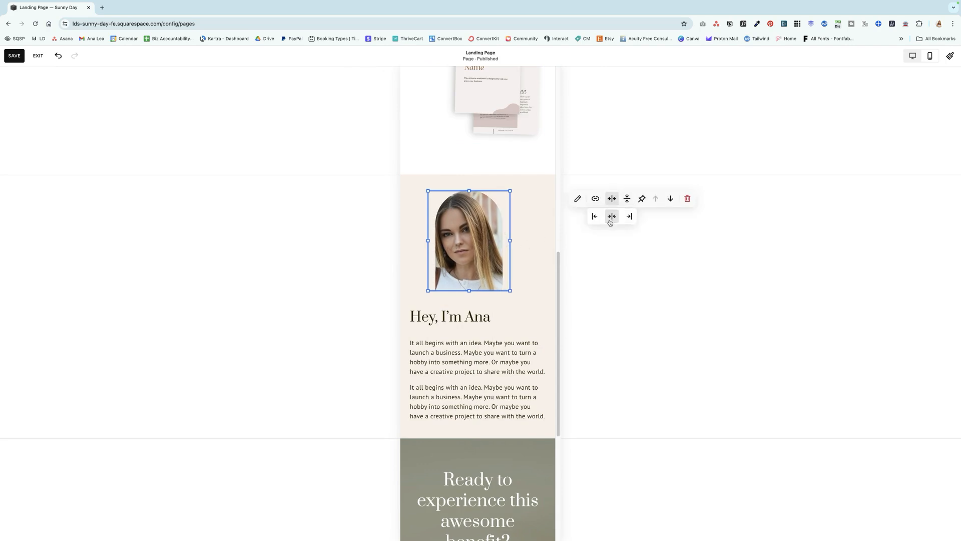
pyautogui.click(518, 252)
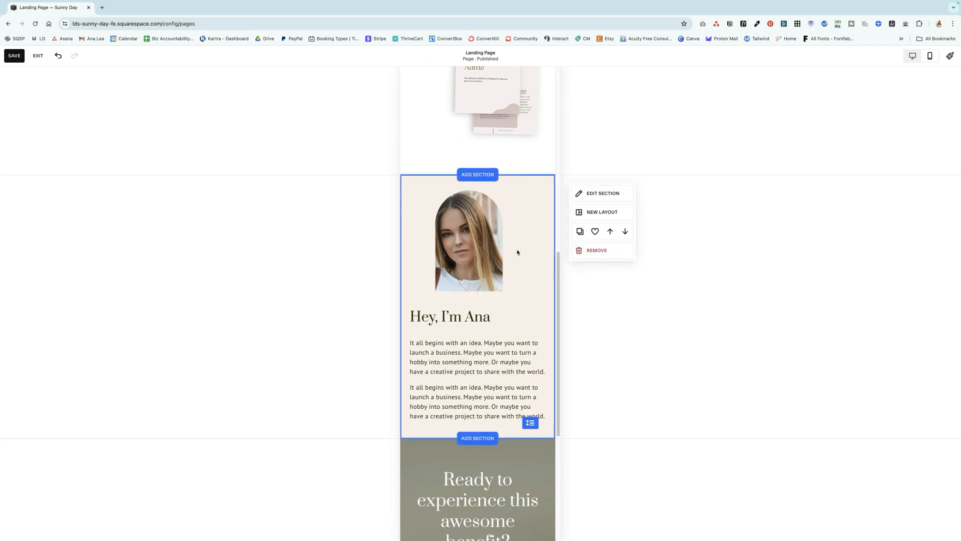
# Move and resize the workbook mockup in the mobile layout so it sits centred below the numbered list
pyautogui.scroll(4, 520, 234)
pyautogui.click(520, 232)
pyautogui.moveTo(520, 232); pyautogui.dragTo(477, 260)
pyautogui.moveTo(517, 286); pyautogui.dragTo(545, 282)
# Check the remaining mobile sections, save the mobile layout changes and exit the editor
pyautogui.scroll(-10, 515, 269)
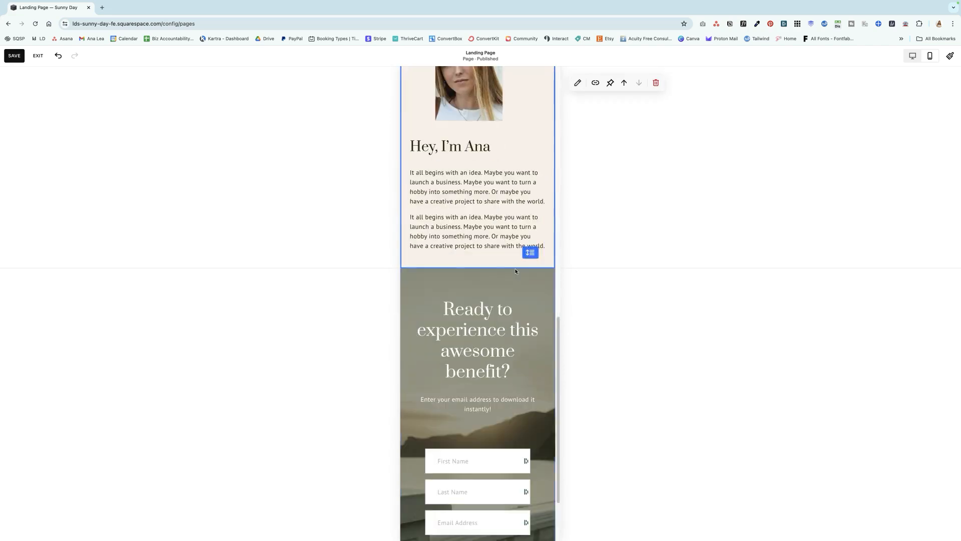
pyautogui.scroll(12, 516, 266)
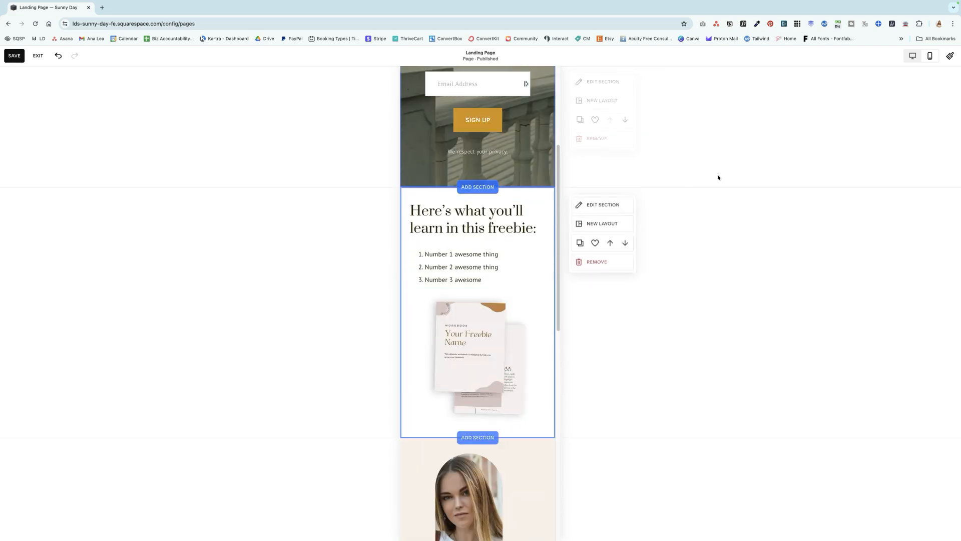
pyautogui.click(14, 56)
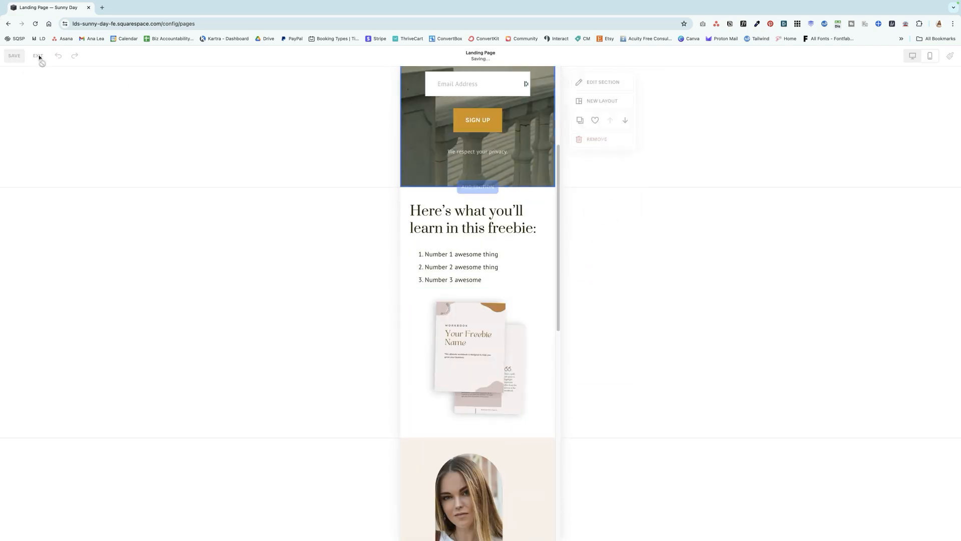
pyautogui.click(39, 55)
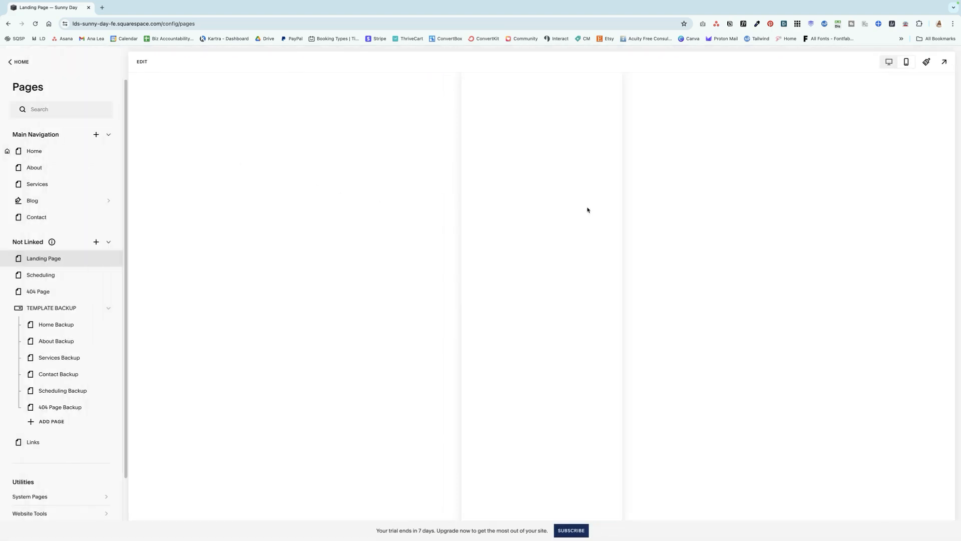